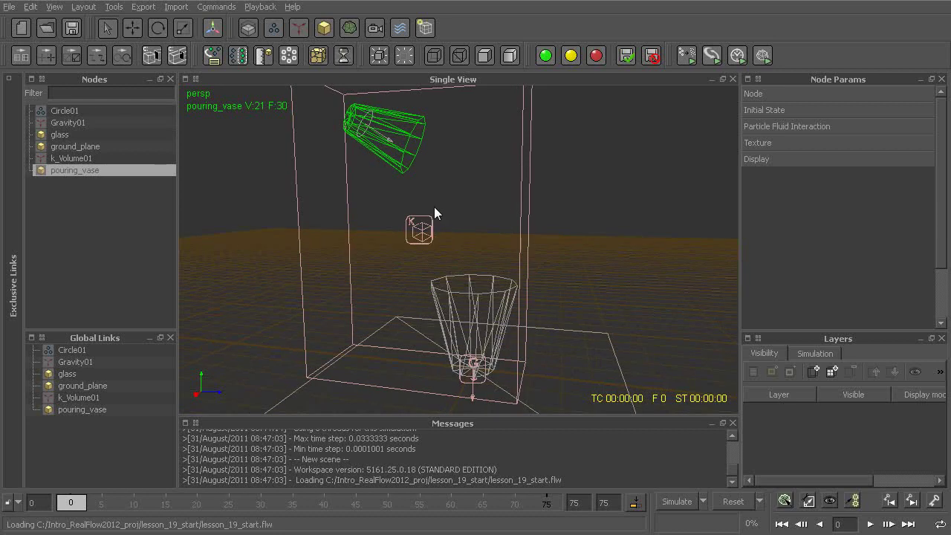
# - Select the Circle01 emitter and examine its simulated fluid particles inside the glass at frame 75 from several angles
pyautogui.click(379, 139)
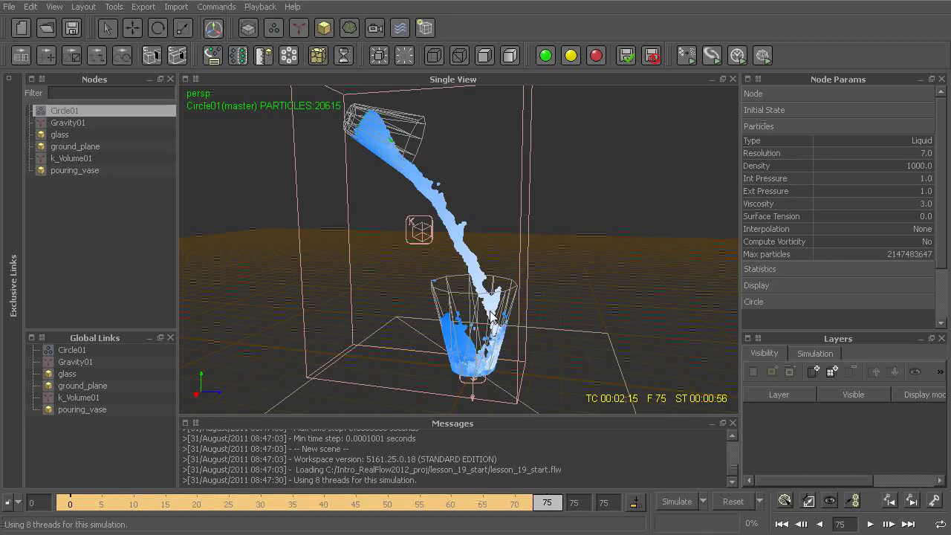
pyautogui.keyDown('alt'); pyautogui.moveTo(429, 295); pyautogui.dragTo(416, 252, button='middle'); pyautogui.keyUp('alt')
pyautogui.keyDown('alt'); pyautogui.moveTo(416, 252); pyautogui.dragTo(429, 257); pyautogui.keyUp('alt')
pyautogui.keyDown('alt'); pyautogui.moveTo(429, 256); pyautogui.dragTo(460, 306, button='right'); pyautogui.keyUp('alt')
pyautogui.keyDown('alt'); pyautogui.moveTo(459, 306); pyautogui.dragTo(470, 237, button='middle'); pyautogui.keyUp('alt')
pyautogui.keyDown('alt'); pyautogui.moveTo(470, 236); pyautogui.dragTo(471, 256); pyautogui.keyUp('alt')
pyautogui.keyDown('alt'); pyautogui.moveTo(470, 256); pyautogui.dragTo(466, 233, button='right'); pyautogui.keyUp('alt')
pyautogui.keyDown('alt'); pyautogui.moveTo(491, 264); pyautogui.dragTo(535, 255); pyautogui.keyUp('alt')
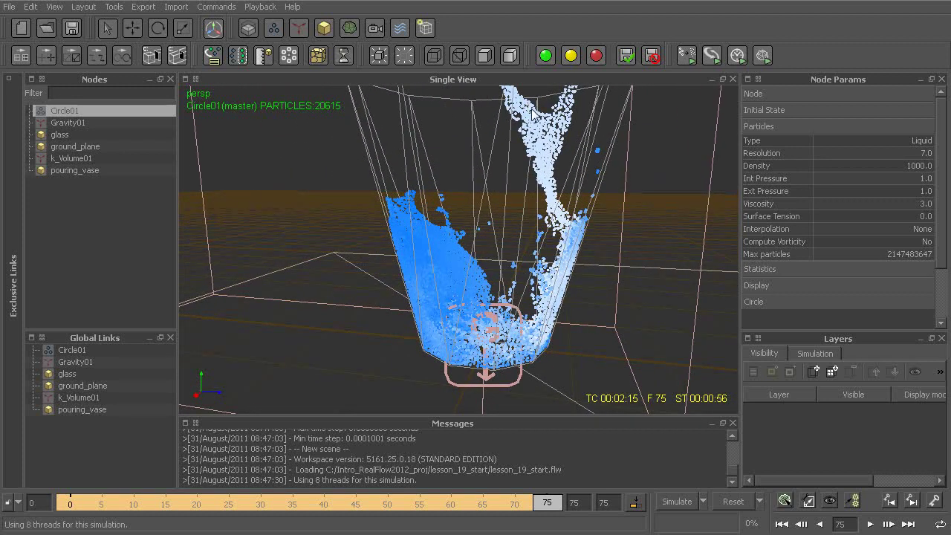
pyautogui.keyDown('alt'); pyautogui.moveTo(556, 157); pyautogui.dragTo(551, 217); pyautogui.keyUp('alt')
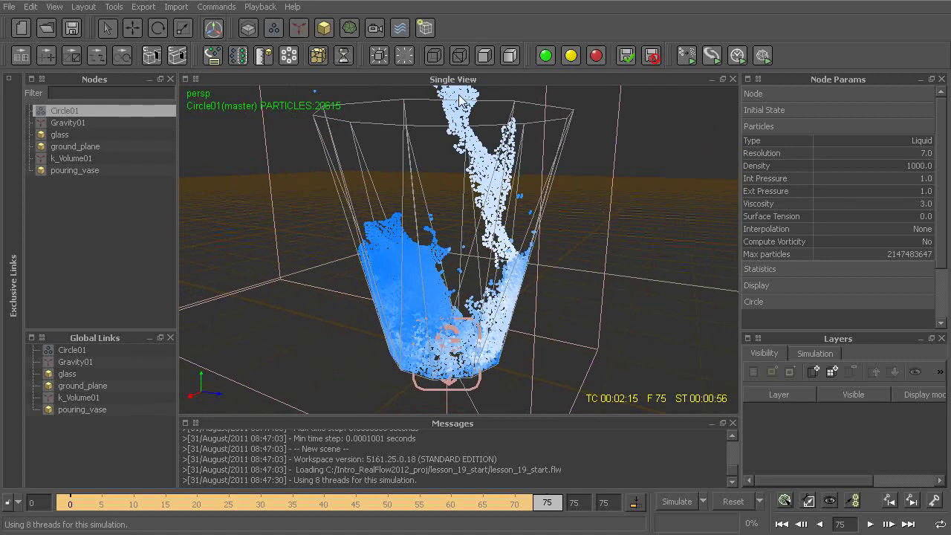
pyautogui.moveTo(389, 329)
pyautogui.keyDown('alt'); pyautogui.mouseDown()
pyautogui.moveTo(412, 326)
pyautogui.moveTo(403, 334)
pyautogui.mouseUp(); pyautogui.keyUp('alt')
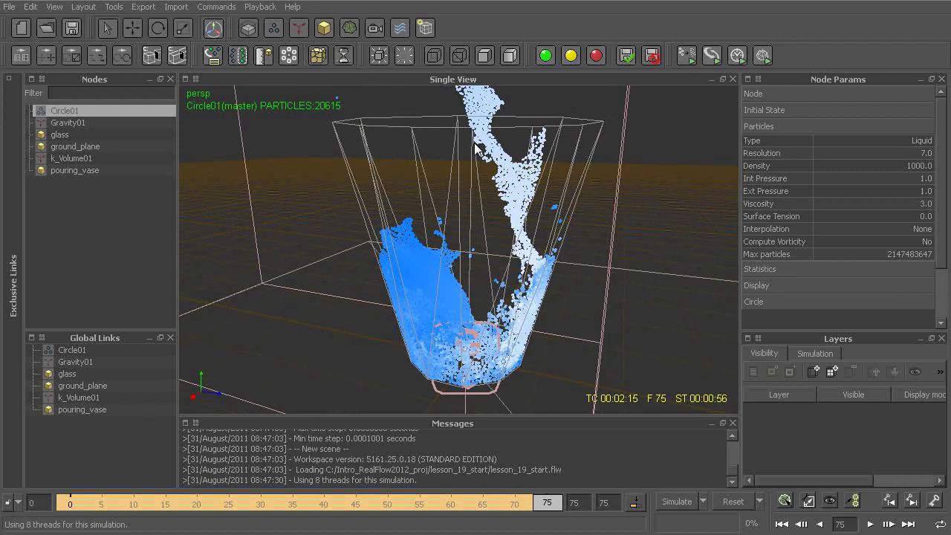
pyautogui.keyDown('alt'); pyautogui.moveTo(547, 254); pyautogui.dragTo(555, 260); pyautogui.keyUp('alt')
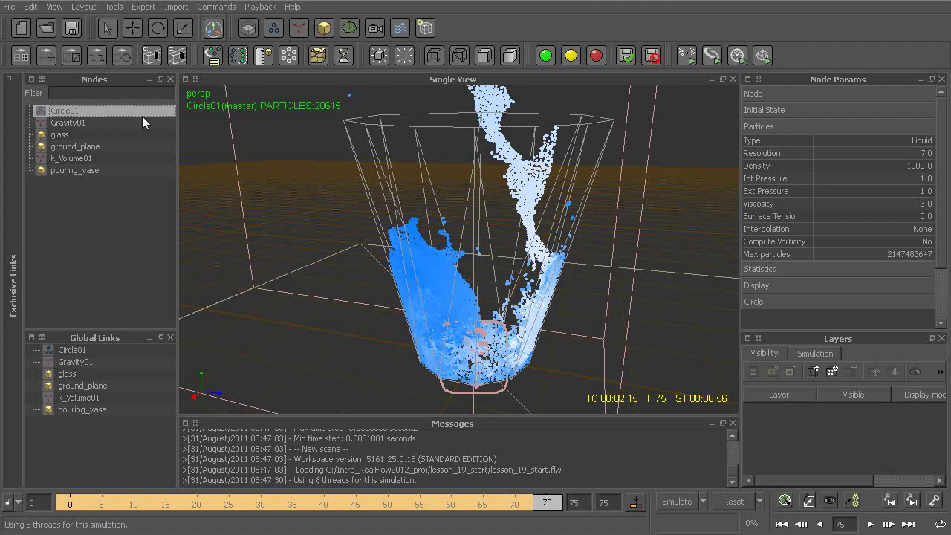
# - Add a standard particle mesh and expand its node to inspect the Circle01 emitter nested under it
pyautogui.click(350, 28)
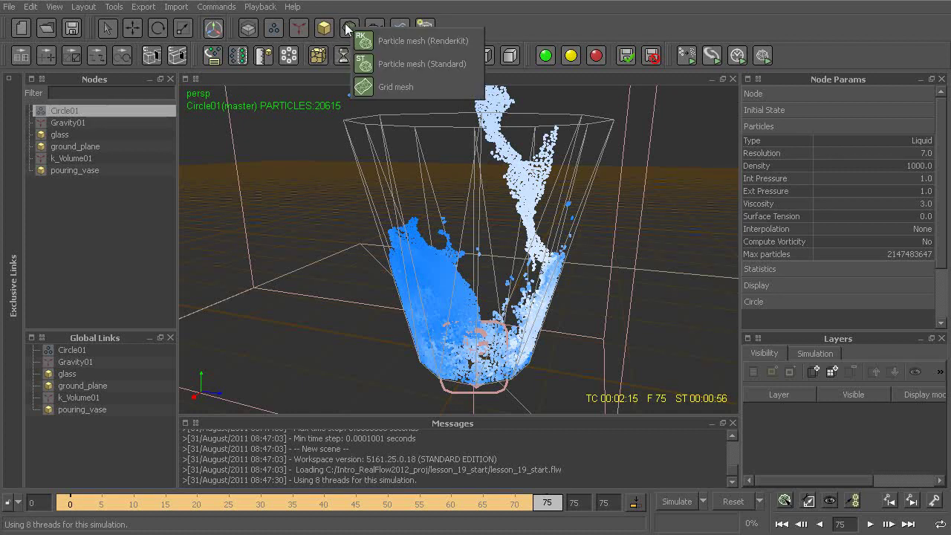
pyautogui.click(419, 65)
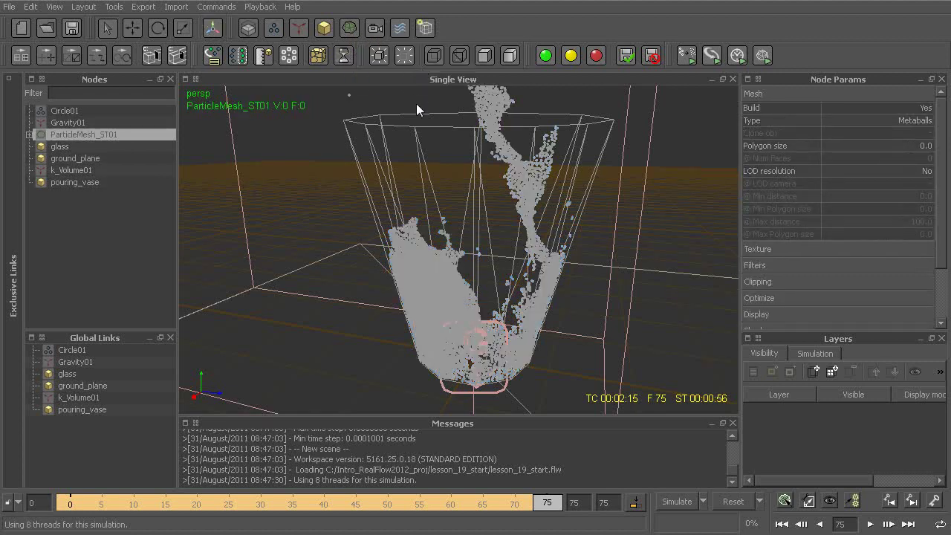
pyautogui.click(29, 135)
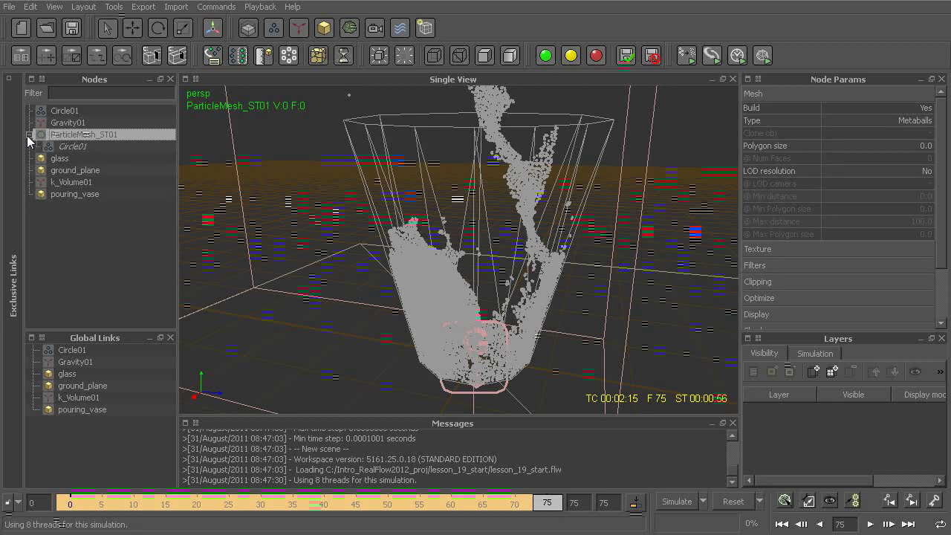
pyautogui.click(74, 147)
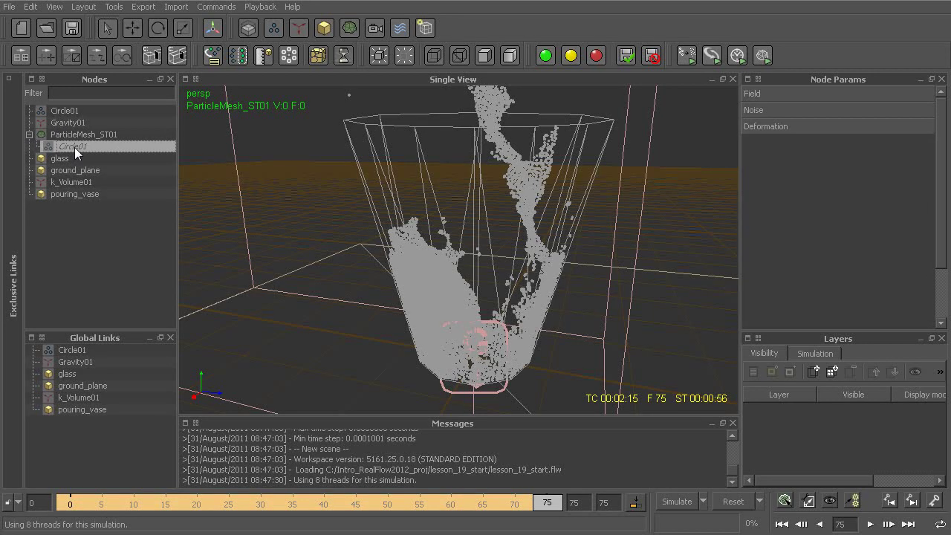
pyautogui.click(72, 136)
pyautogui.click(73, 146)
pyautogui.click(72, 135)
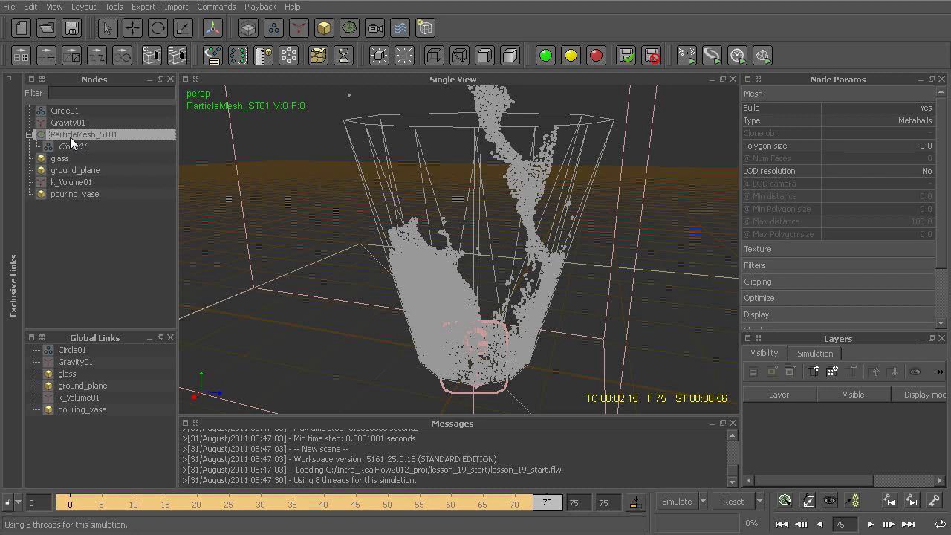
pyautogui.click(70, 146)
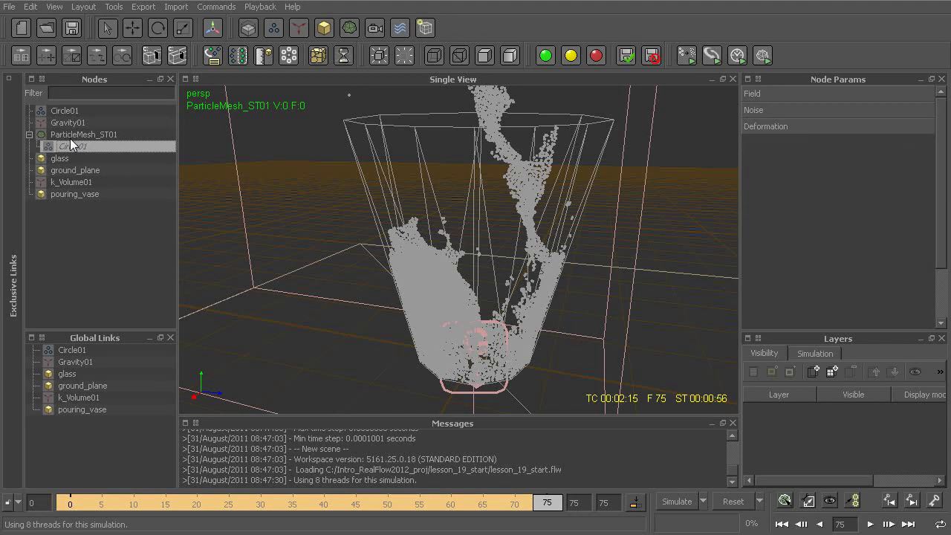
pyautogui.click(69, 135)
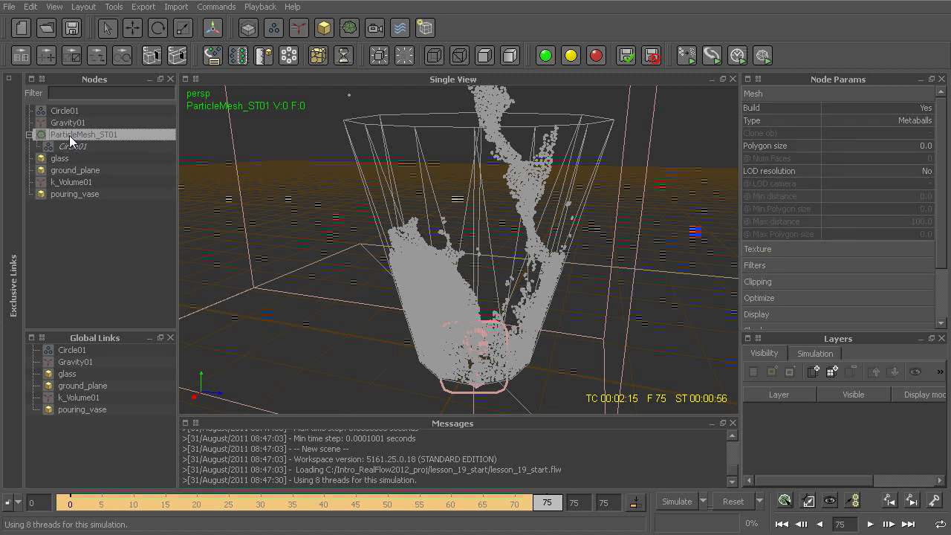
# - Remove the Circle01 emitter from the particle mesh by deselecting it in the mesh's emitter selection
pyautogui.rightClick(70, 135)
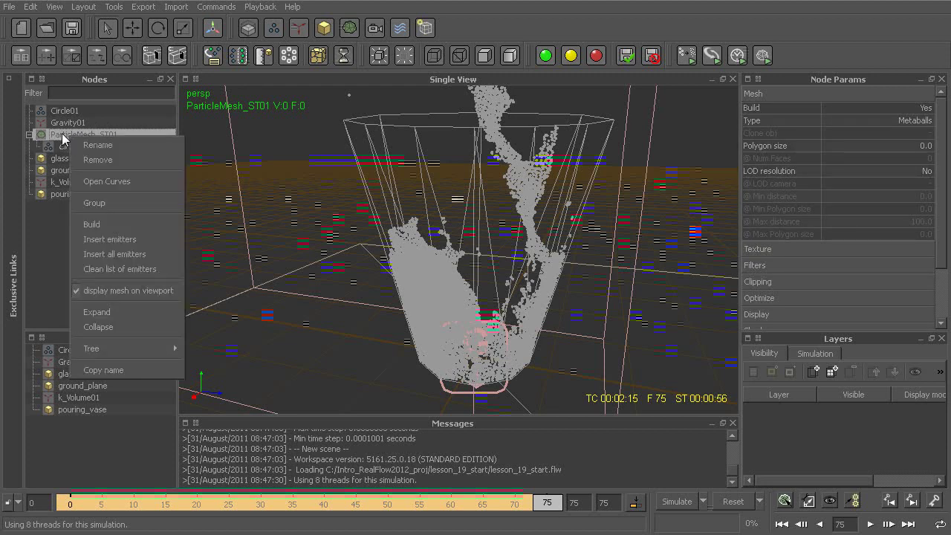
pyautogui.click(158, 240)
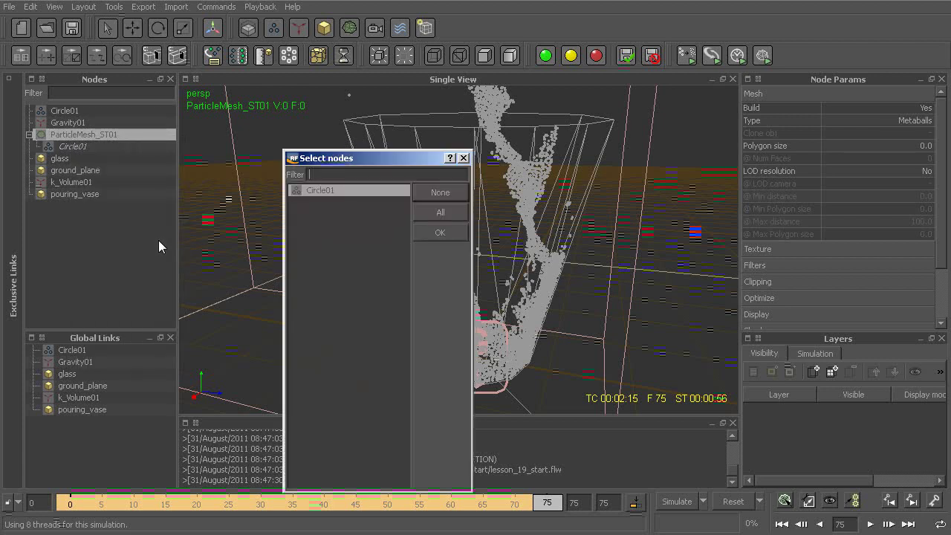
pyautogui.click(323, 209)
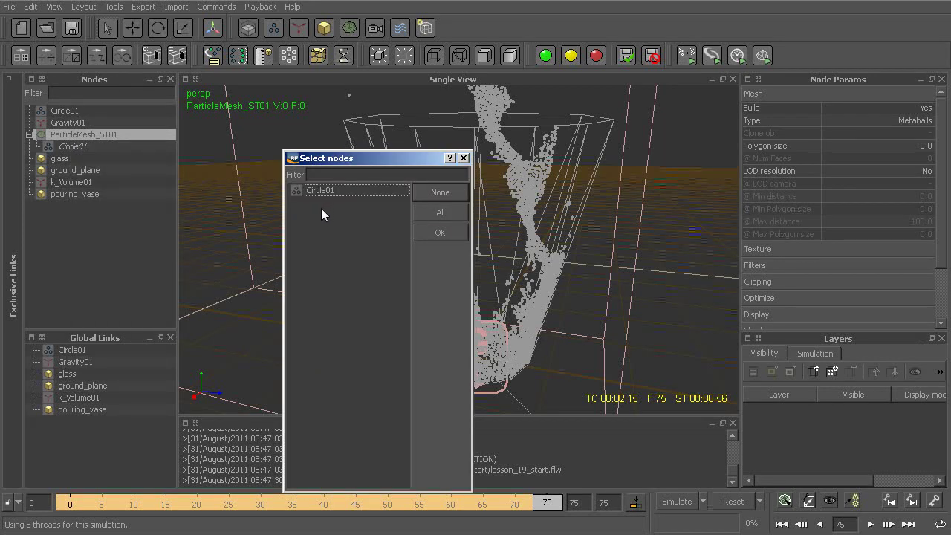
pyautogui.click(438, 233)
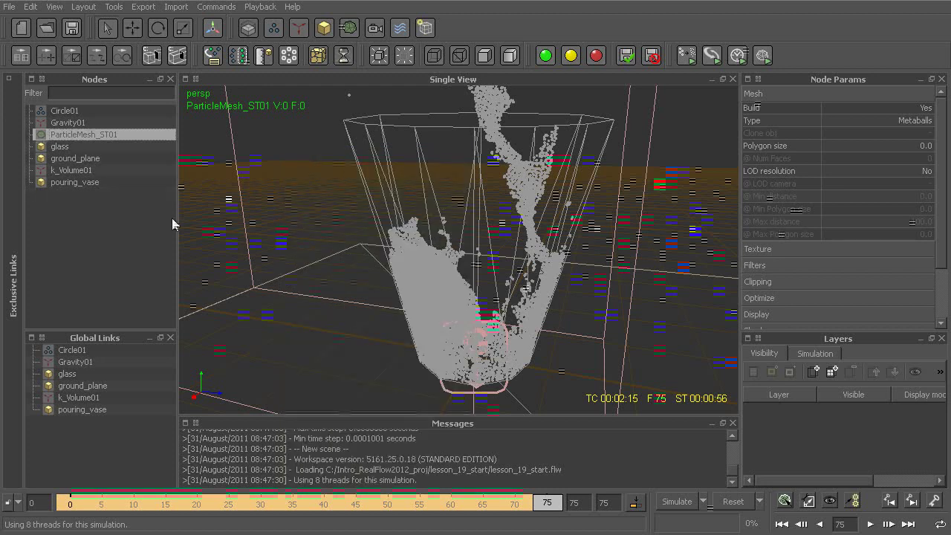
# - Insert the Circle01 emitter back into the particle mesh
pyautogui.rightClick(89, 136)
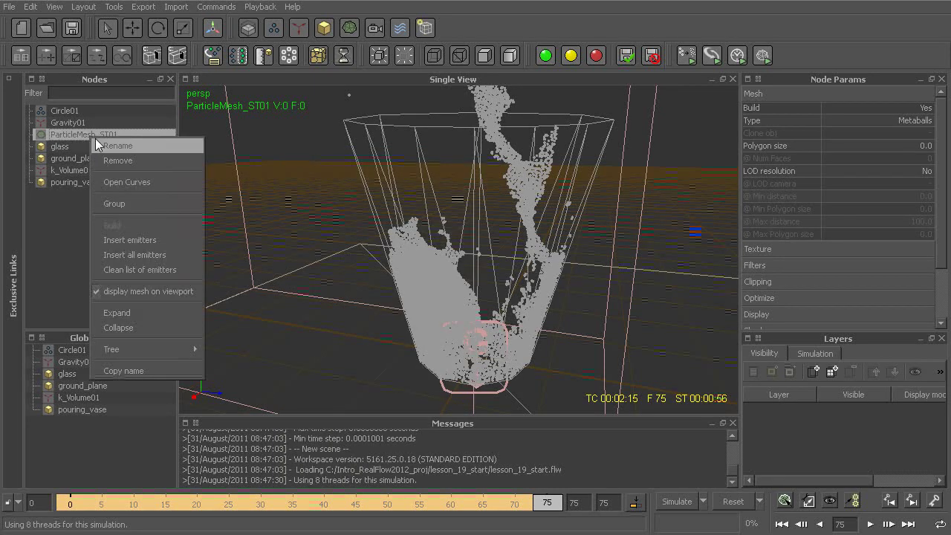
pyautogui.click(142, 239)
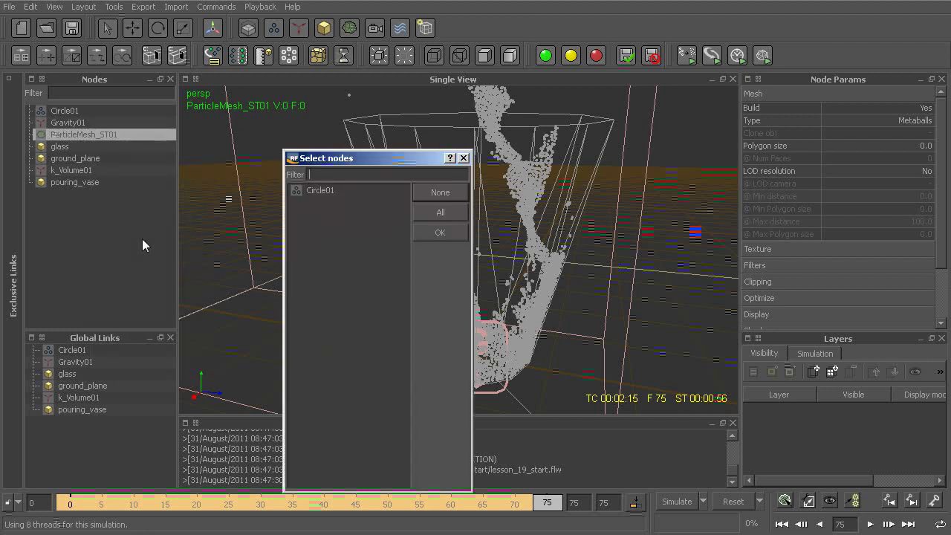
pyautogui.click(316, 192)
pyautogui.click(437, 233)
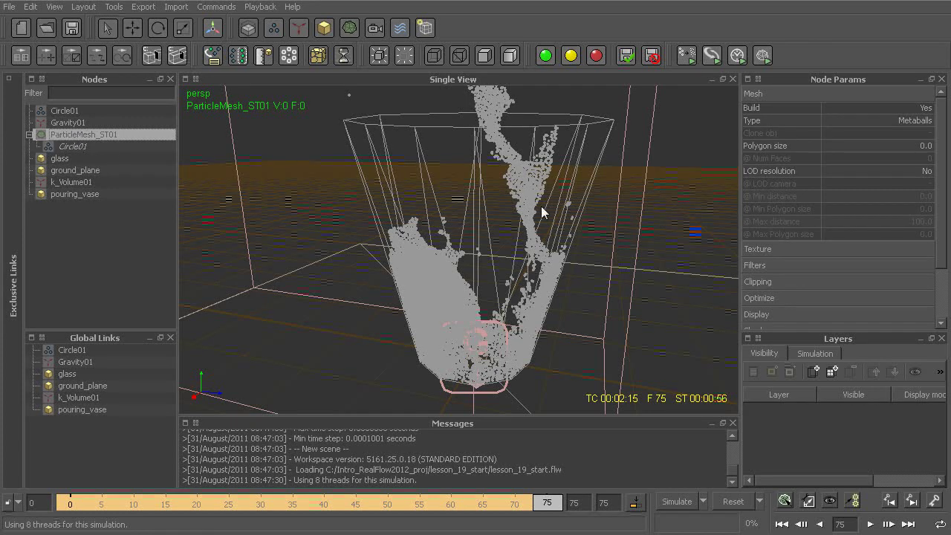
# - Build the particle mesh from the Circle01 fluid at frame 75
pyautogui.keyDown('alt'); pyautogui.moveTo(508, 334); pyautogui.dragTo(404, 255); pyautogui.keyUp('alt')
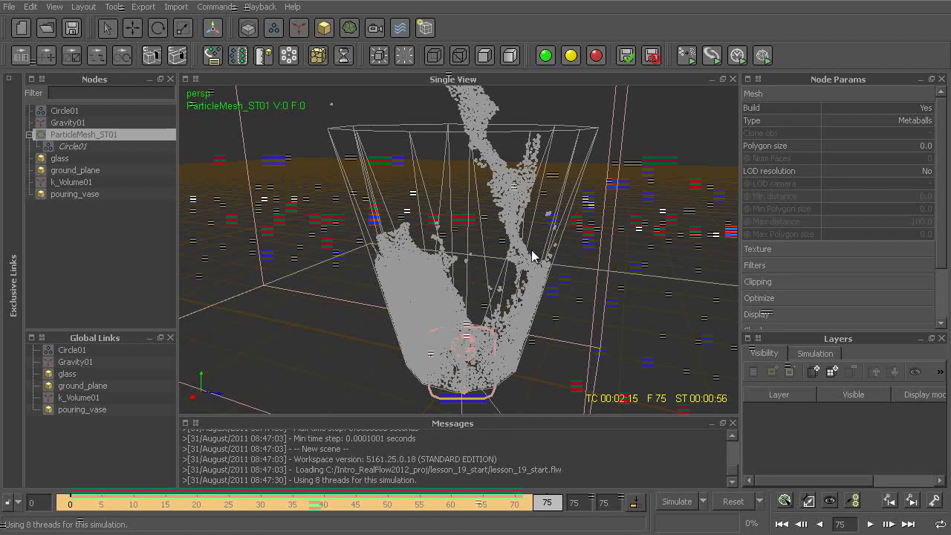
pyautogui.rightClick(93, 132)
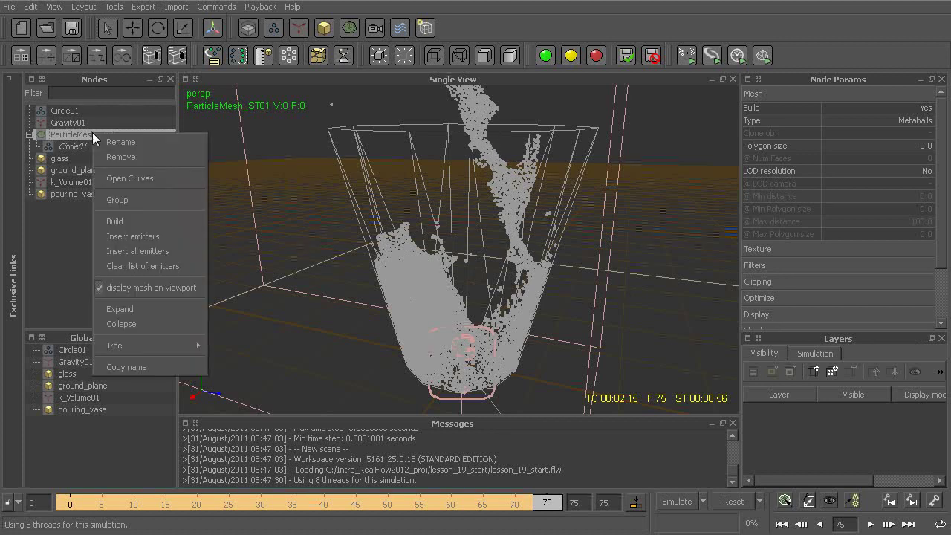
pyautogui.click(149, 222)
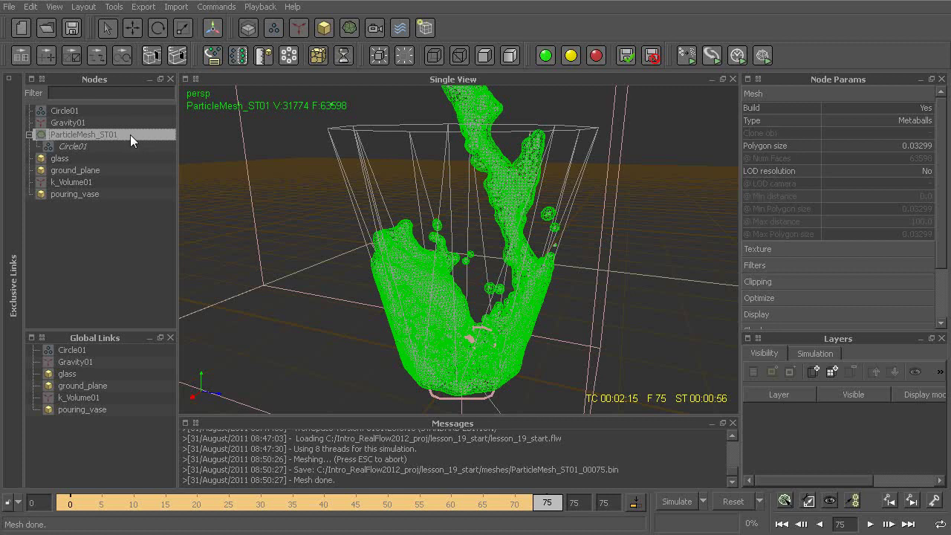
# - Switch the viewport to smooth shaded display and deselect the mesh to inspect its surface up close
pyautogui.click(509, 57)
pyautogui.click(606, 113)
pyautogui.keyDown('alt'); pyautogui.moveTo(597, 113); pyautogui.dragTo(540, 214); pyautogui.keyUp('alt')
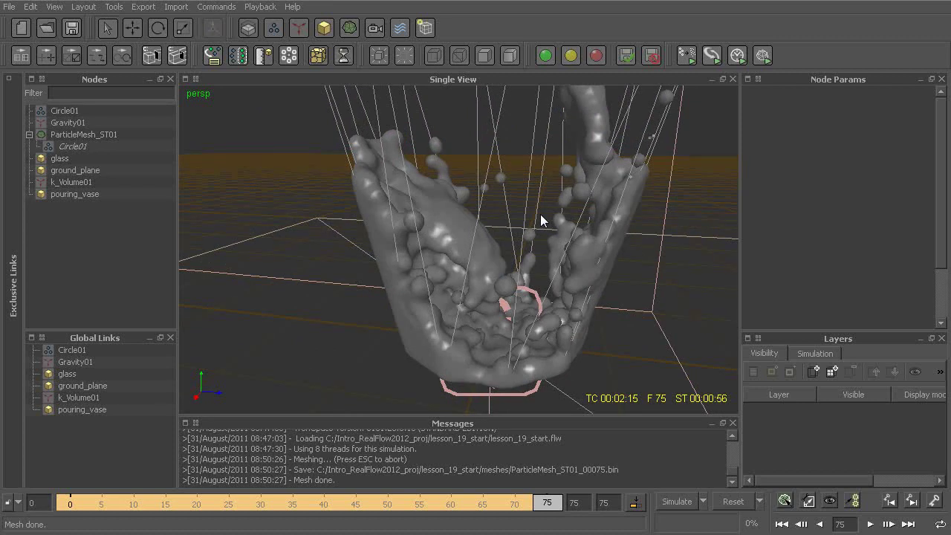
pyautogui.keyDown('alt'); pyautogui.moveTo(492, 266); pyautogui.dragTo(476, 258); pyautogui.keyUp('alt')
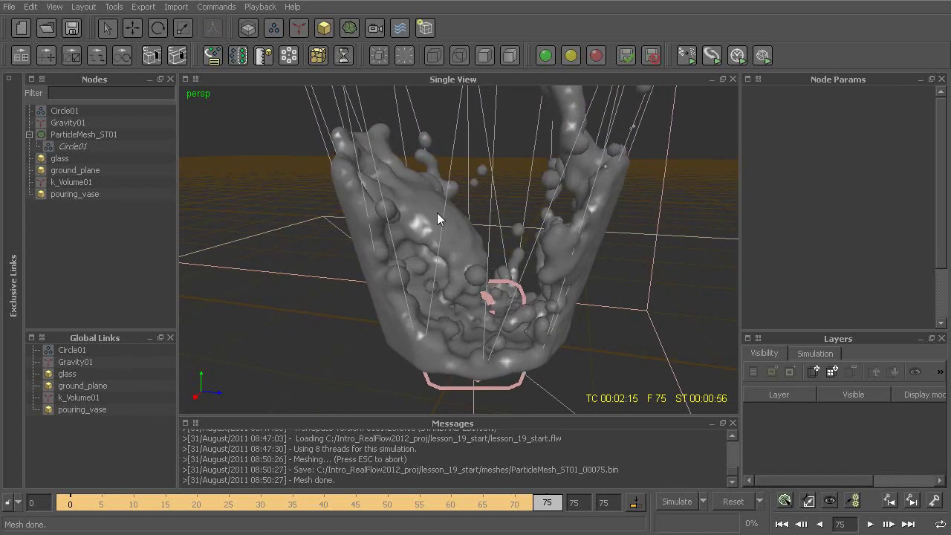
# - Examine the particle mesh's polygon size parameter and the Field and Deformation parameters of its nested Circle01 emitter
pyautogui.click(95, 136)
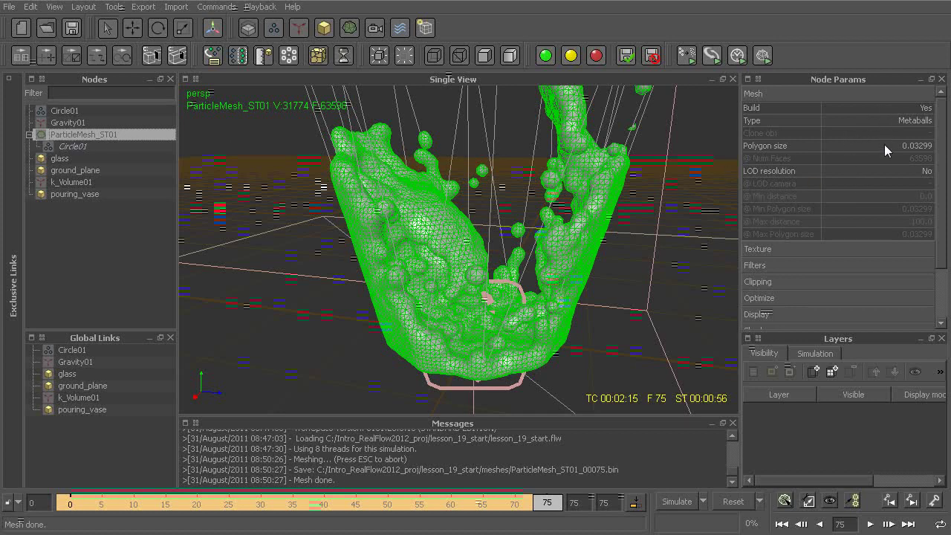
pyautogui.moveTo(939, 164); pyautogui.dragTo(940, 173)
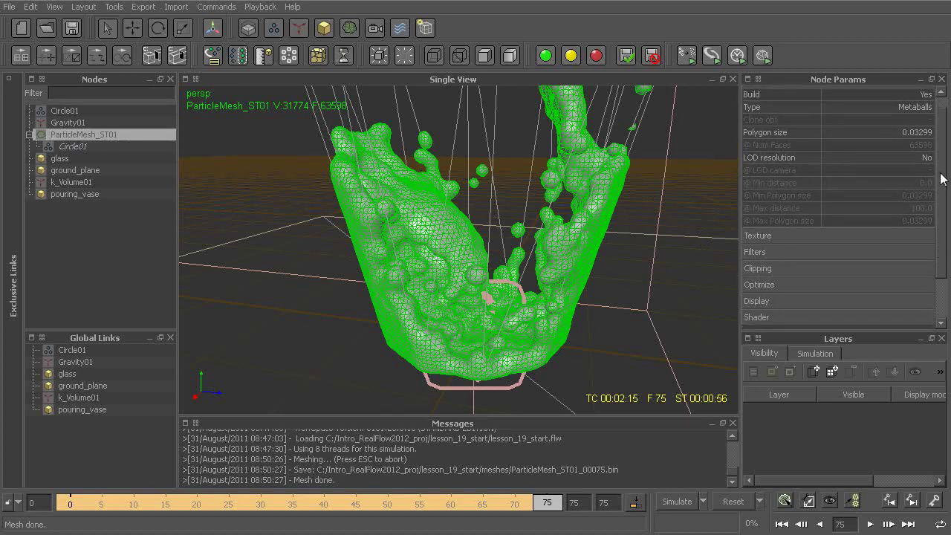
pyautogui.click(863, 132)
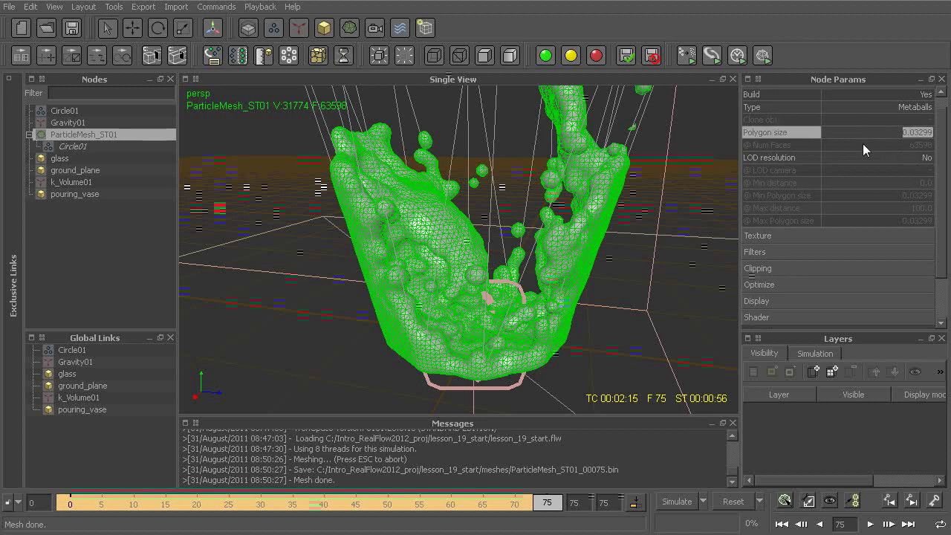
pyautogui.moveTo(942, 200); pyautogui.dragTo(942, 212)
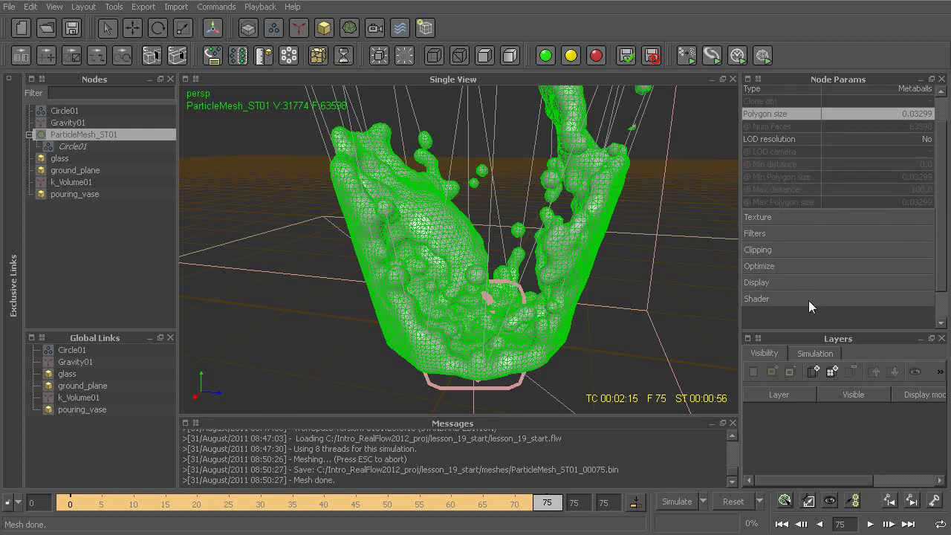
pyautogui.click(71, 147)
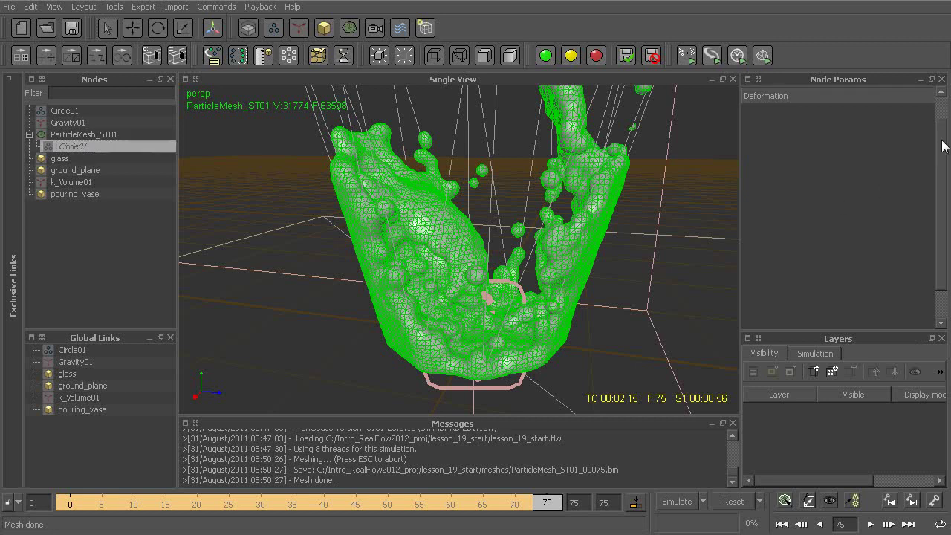
pyautogui.click(784, 92)
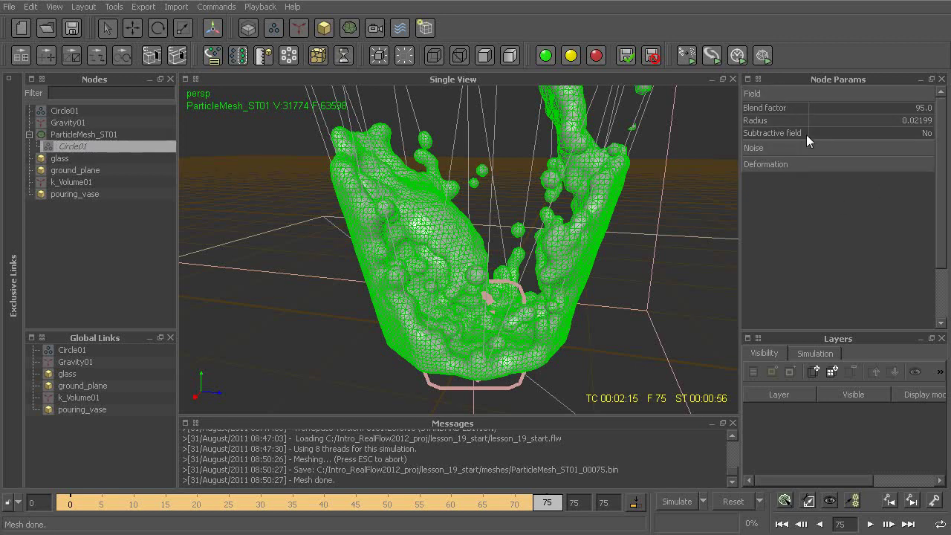
pyautogui.click(787, 166)
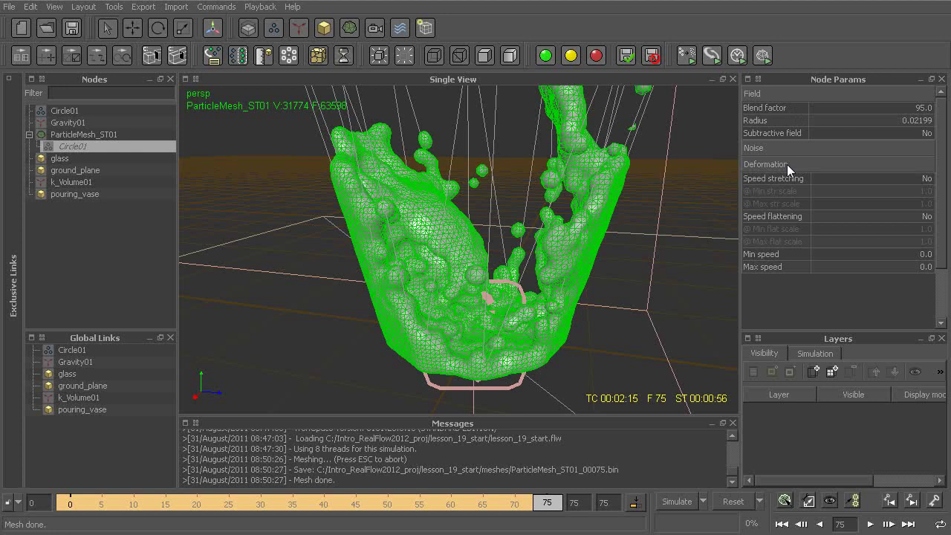
# - Set the particle mesh's polygon size to 0.05
pyautogui.click(84, 134)
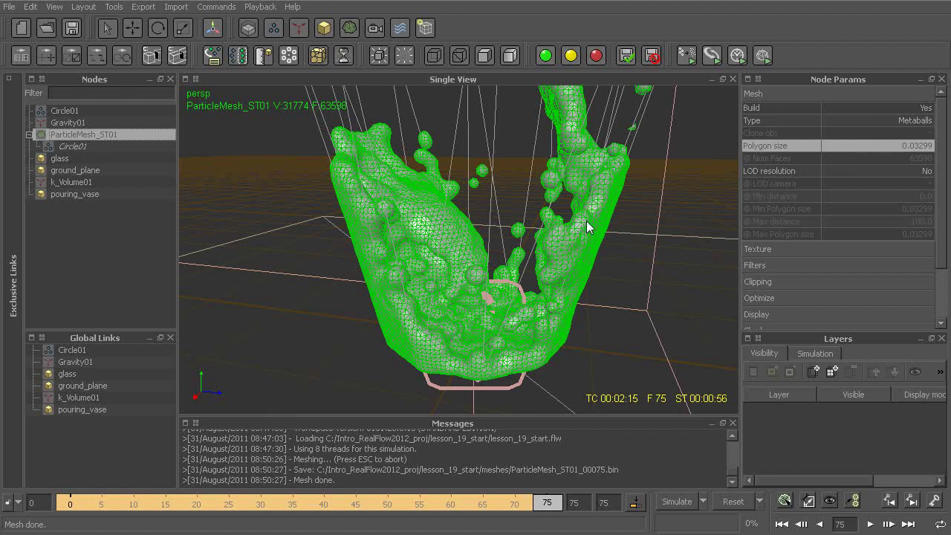
pyautogui.doubleClick(891, 148)
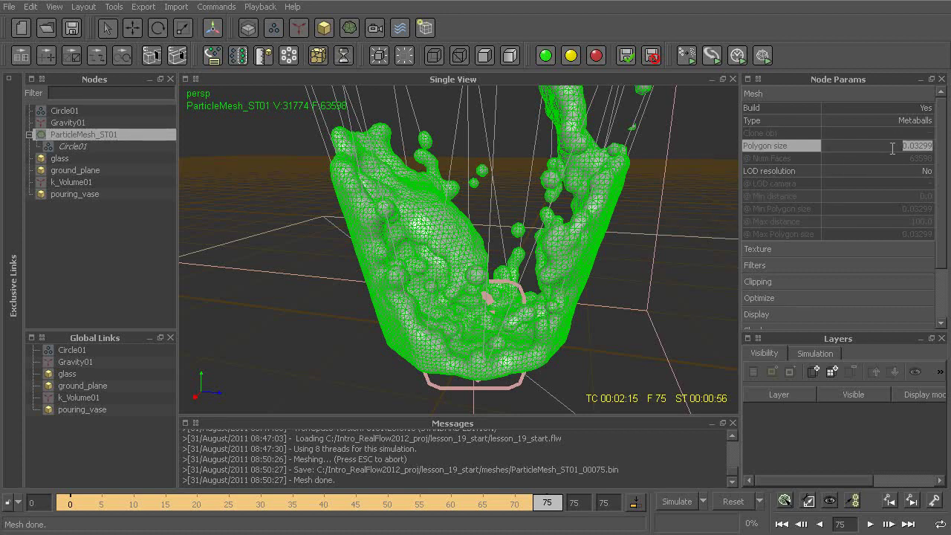
pyautogui.moveTo(889, 147); pyautogui.dragTo(937, 146)
pyautogui.moveTo(890, 146); pyautogui.dragTo(943, 145)
pyautogui.write('0.05')
pyautogui.press('Return')
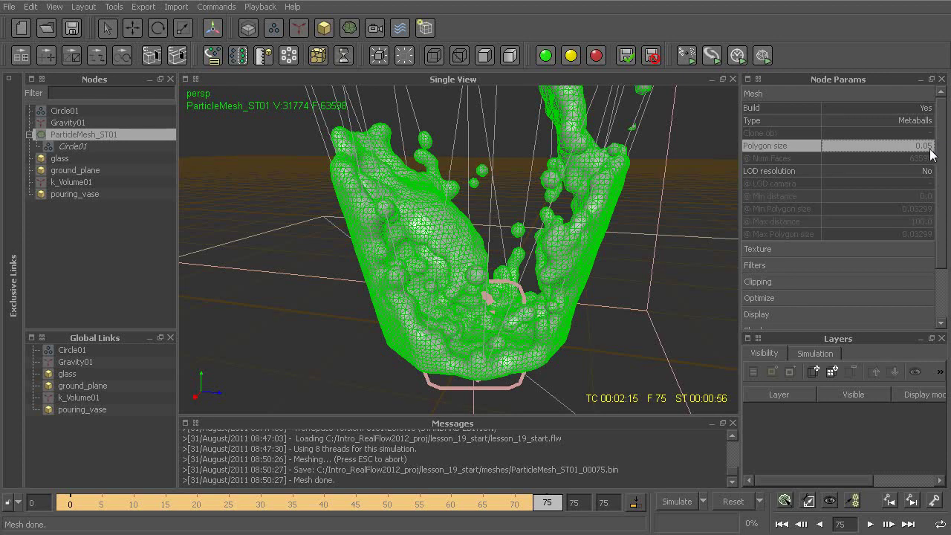
# - Rebuild the particle mesh with the current polygon size and inspect its triangulation up close
pyautogui.rightClick(107, 133)
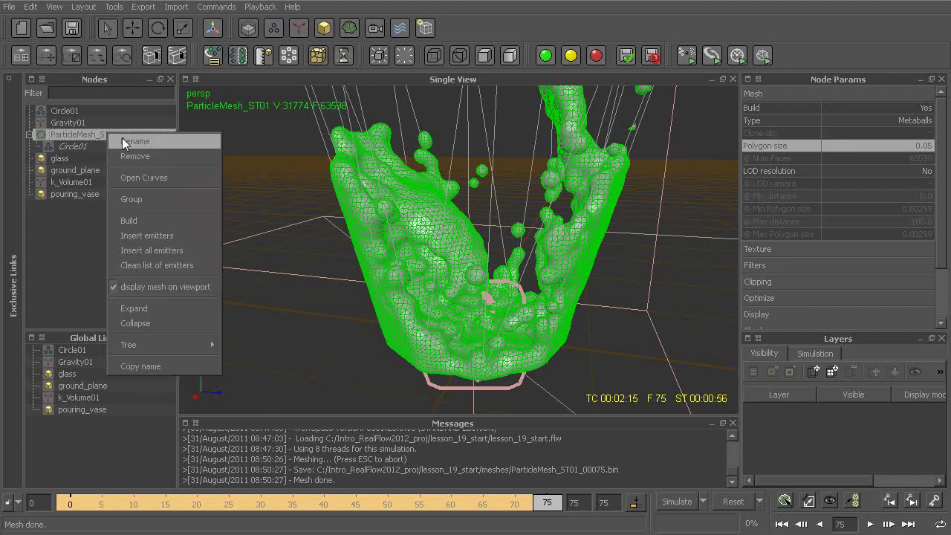
pyautogui.click(152, 220)
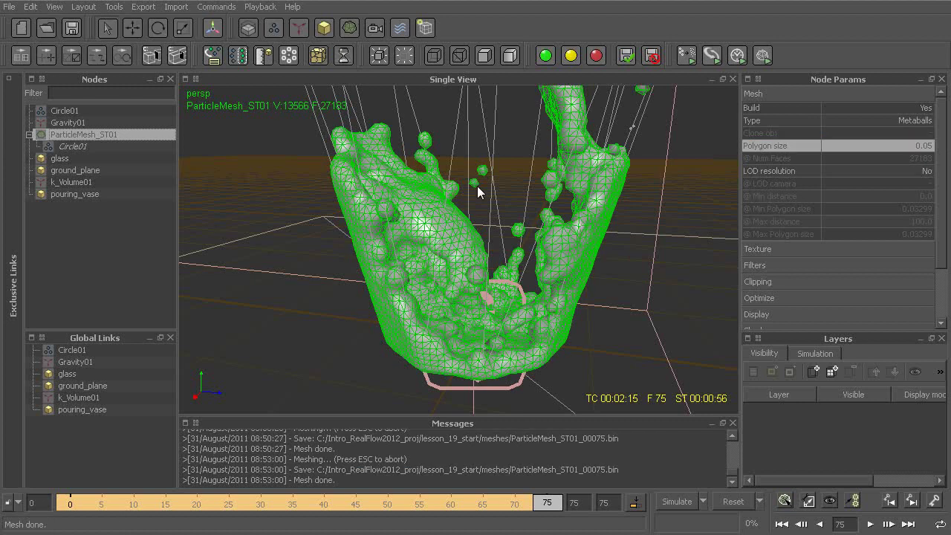
pyautogui.keyDown('alt'); pyautogui.moveTo(482, 229); pyautogui.dragTo(447, 262); pyautogui.keyUp('alt')
pyautogui.scroll(5, 448, 269)
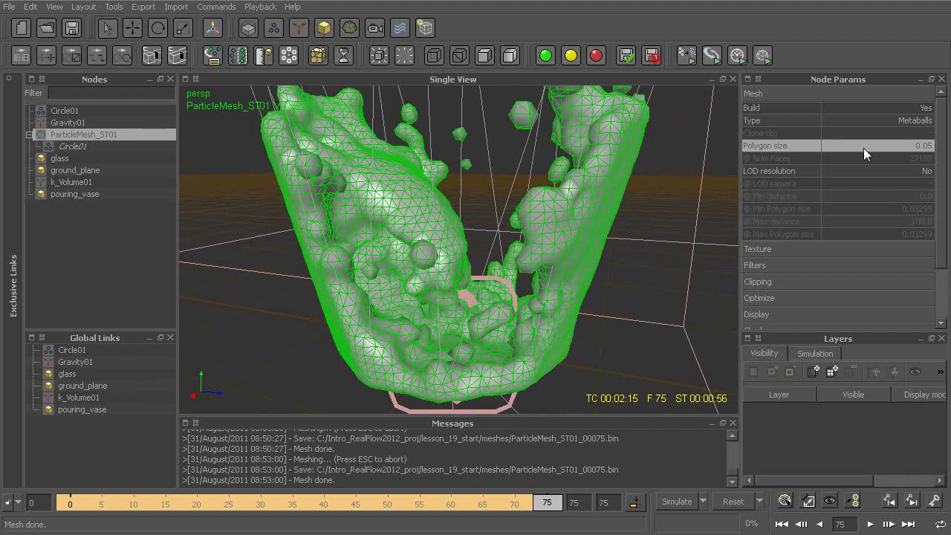
# - Set the particle mesh's polygon size to 0.02 and rebuild the mesh
pyautogui.doubleClick(885, 145)
pyautogui.write('.02')
pyautogui.press('Return')
pyautogui.rightClick(135, 133)
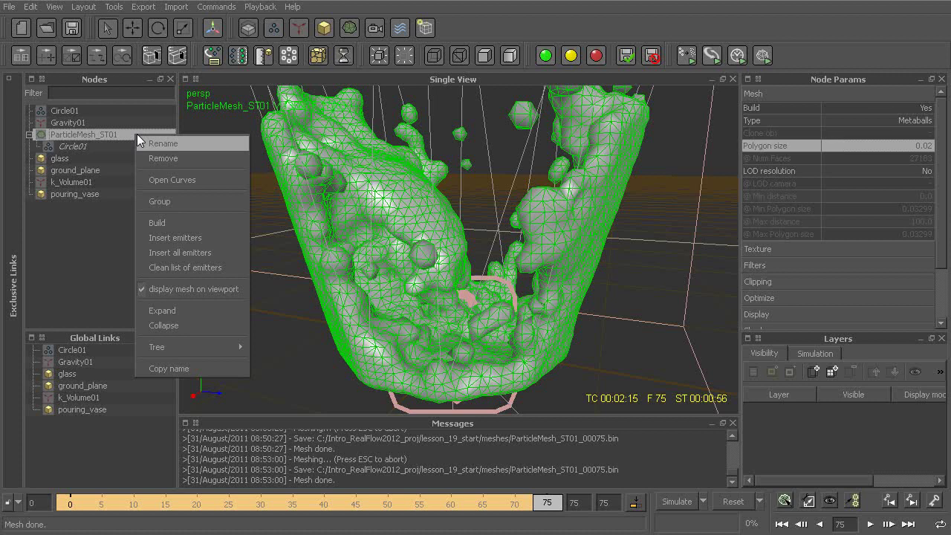
pyautogui.click(177, 223)
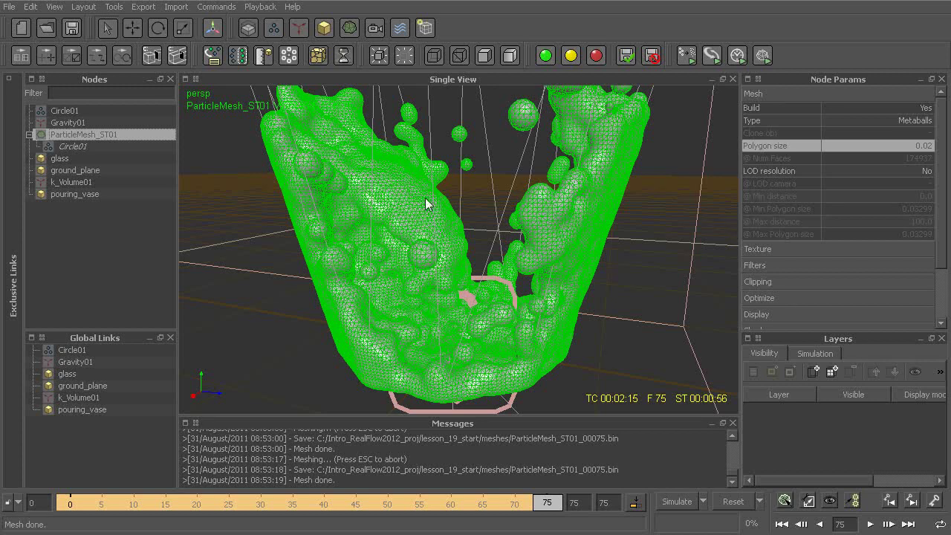
# - Examine the density of the rebuilt mesh and its shaded surface with the wireframe highlight off
pyautogui.keyDown('alt'); pyautogui.moveTo(376, 199); pyautogui.dragTo(434, 243, button='middle'); pyautogui.keyUp('alt')
pyautogui.keyDown('alt'); pyautogui.moveTo(434, 241); pyautogui.dragTo(339, 158); pyautogui.keyUp('alt')
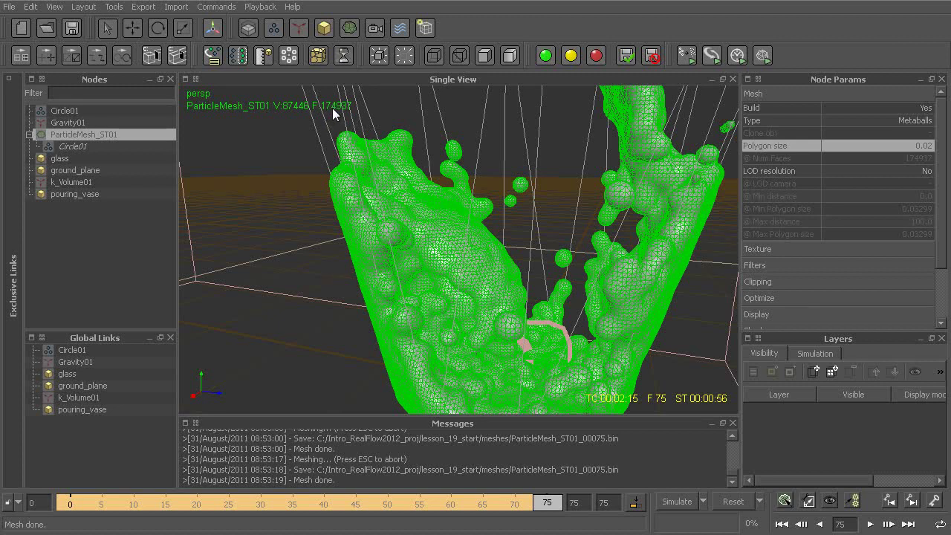
pyautogui.keyDown('alt'); pyautogui.moveTo(458, 201); pyautogui.dragTo(427, 161); pyautogui.keyUp('alt')
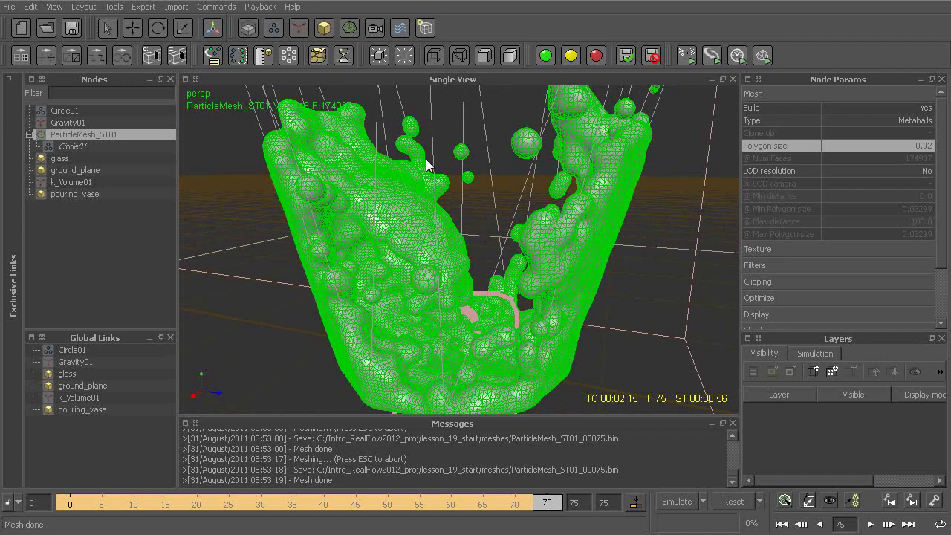
pyautogui.click(626, 249)
pyautogui.keyDown('alt'); pyautogui.moveTo(631, 253); pyautogui.dragTo(572, 168); pyautogui.keyUp('alt')
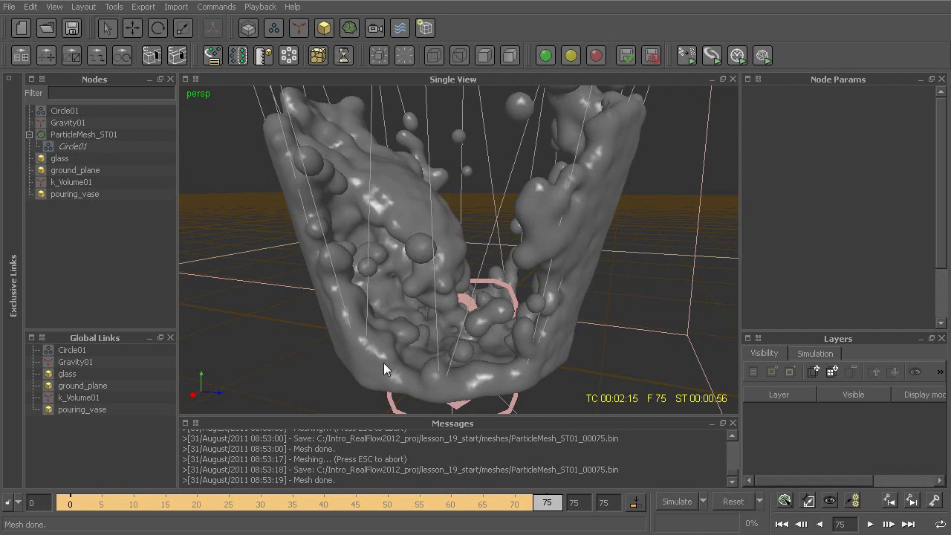
pyautogui.keyDown('alt'); pyautogui.moveTo(416, 257); pyautogui.dragTo(457, 282); pyautogui.keyUp('alt')
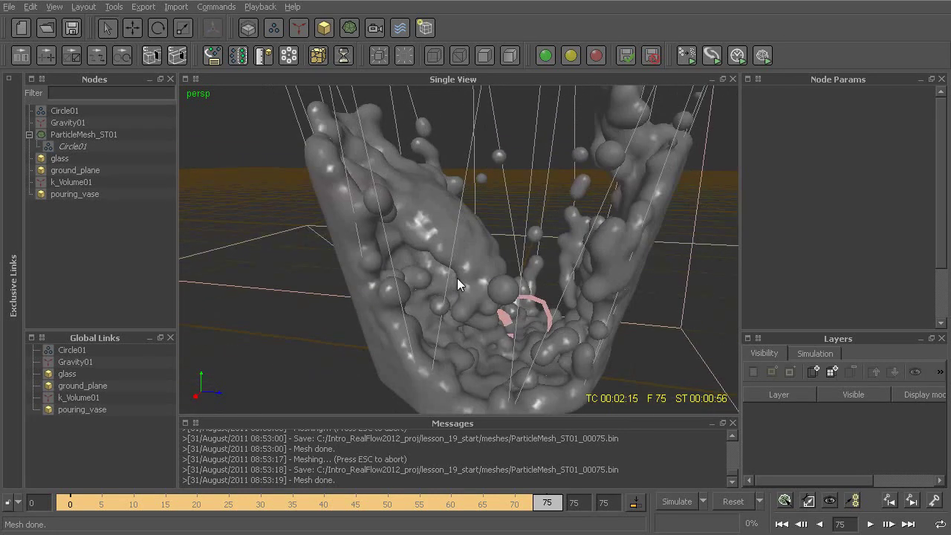
pyautogui.click(622, 218)
pyautogui.keyDown('alt'); pyautogui.moveTo(614, 276); pyautogui.dragTo(600, 271); pyautogui.keyUp('alt')
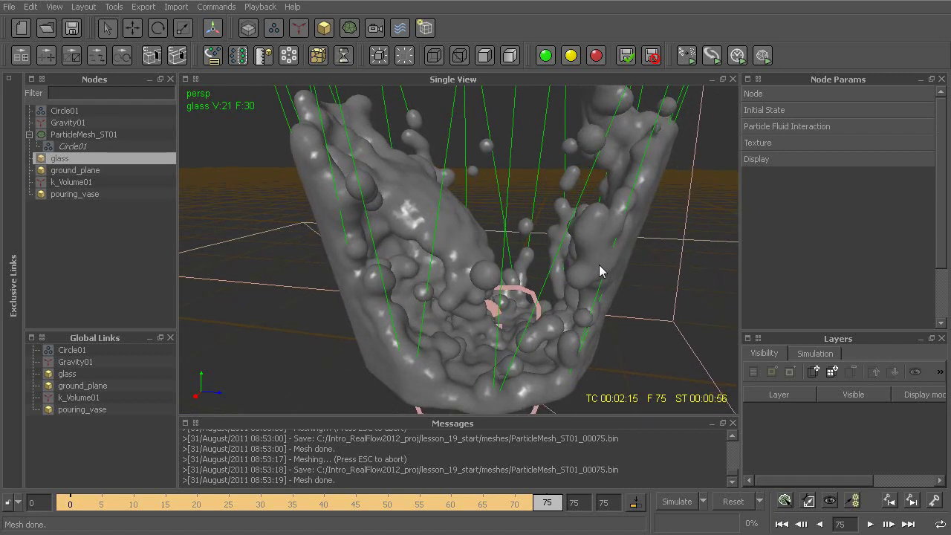
pyautogui.click(582, 243)
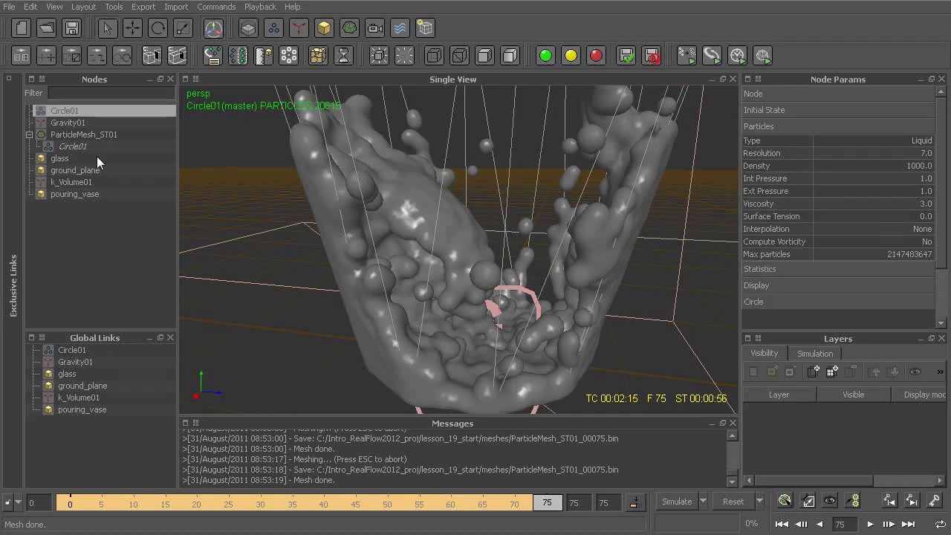
# - Enable the Filter option on ParticleMesh_ST01 and rebuild the mesh to smooth the liquid surface
pyautogui.click(84, 135)
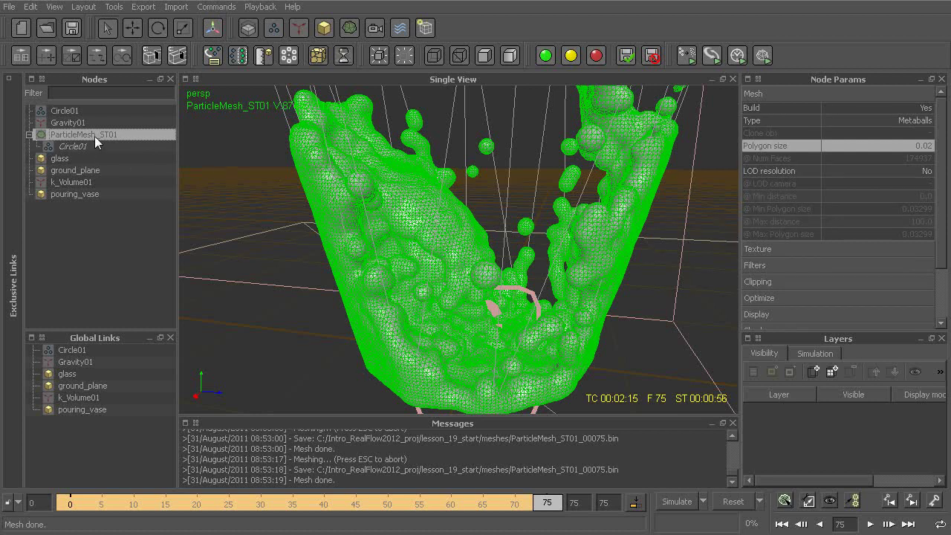
pyautogui.click(762, 265)
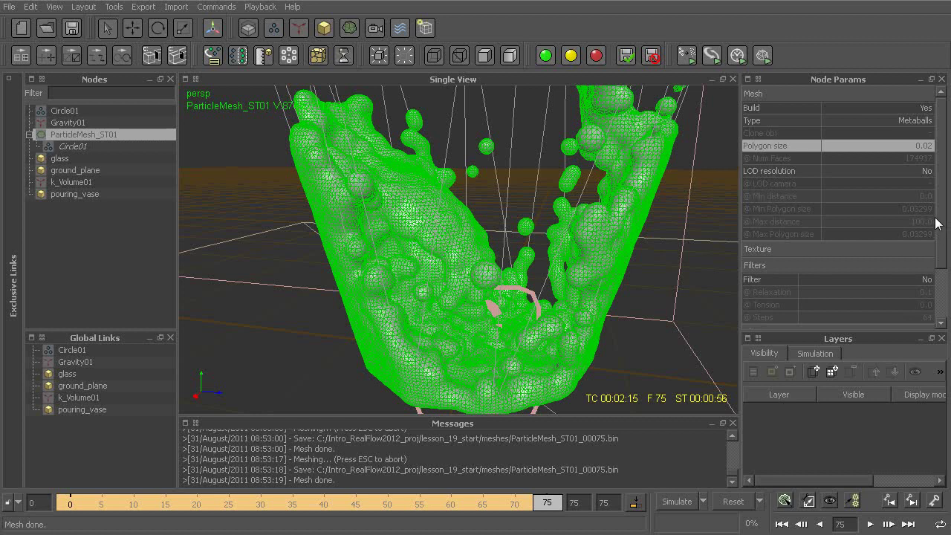
pyautogui.scroll(-1, 942, 220)
pyautogui.scroll(-1, 942, 220)
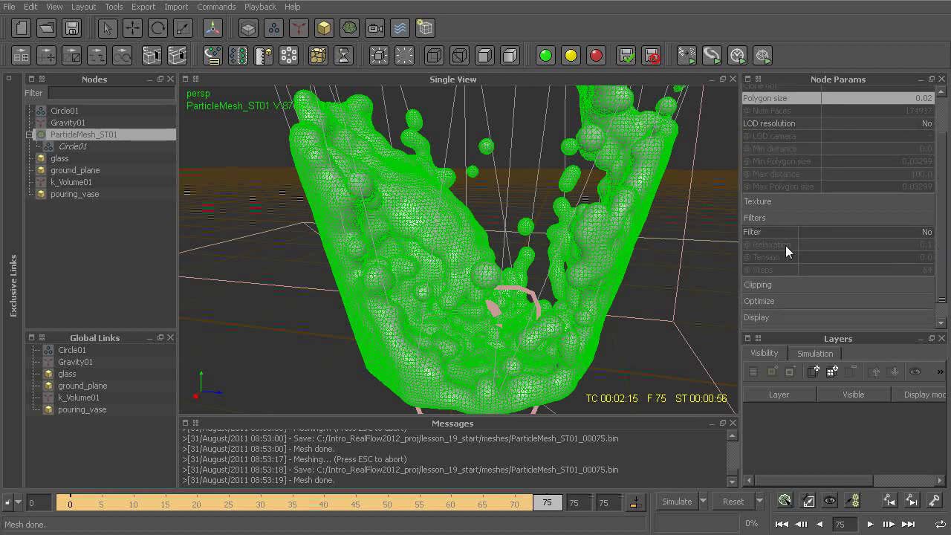
pyautogui.click(852, 233)
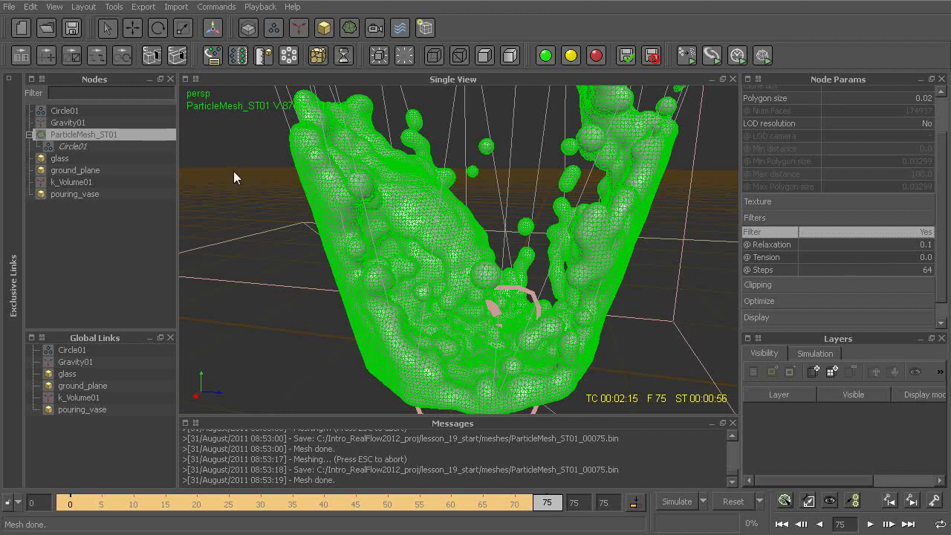
pyautogui.rightClick(115, 135)
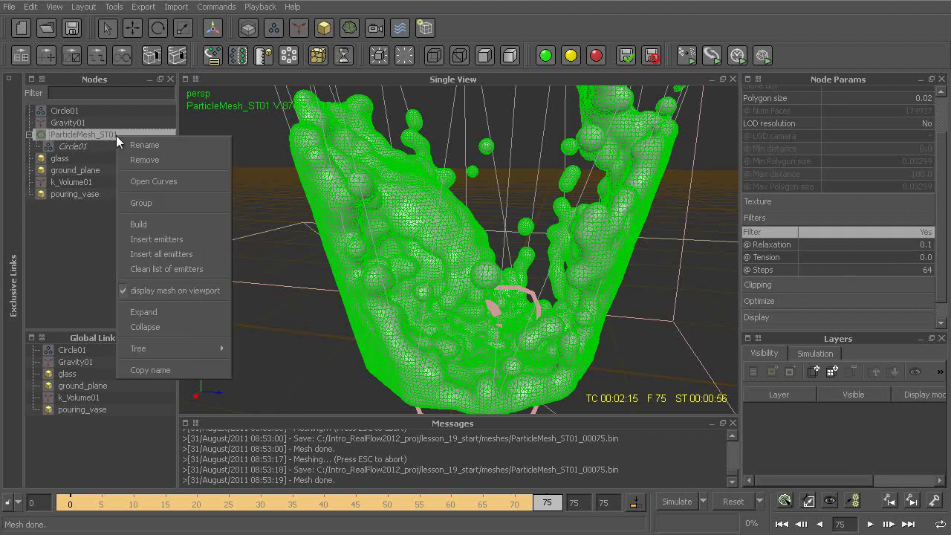
pyautogui.click(178, 225)
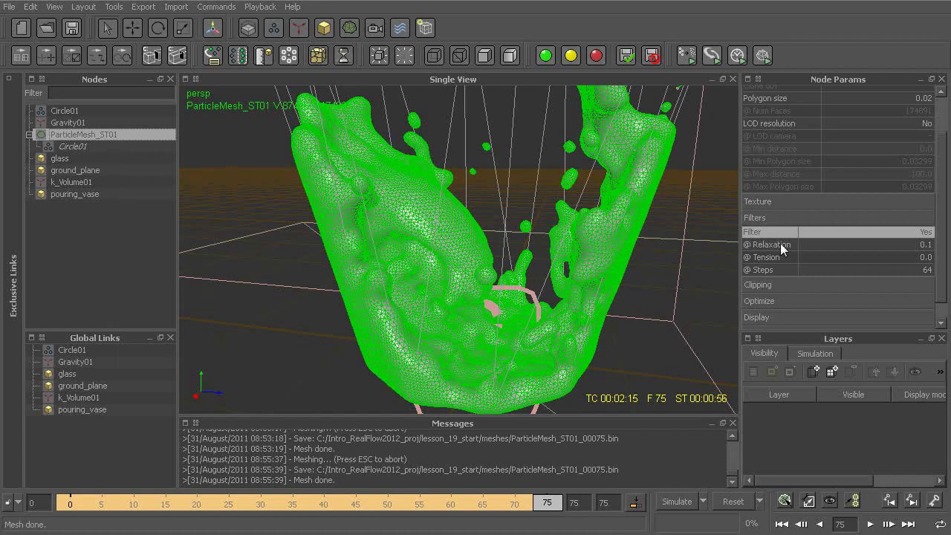
pyautogui.click(661, 271)
pyautogui.keyDown('alt'); pyautogui.moveTo(587, 304); pyautogui.dragTo(518, 286); pyautogui.keyUp('alt')
pyautogui.keyDown('alt'); pyautogui.moveTo(546, 257); pyautogui.dragTo(505, 251); pyautogui.keyUp('alt')
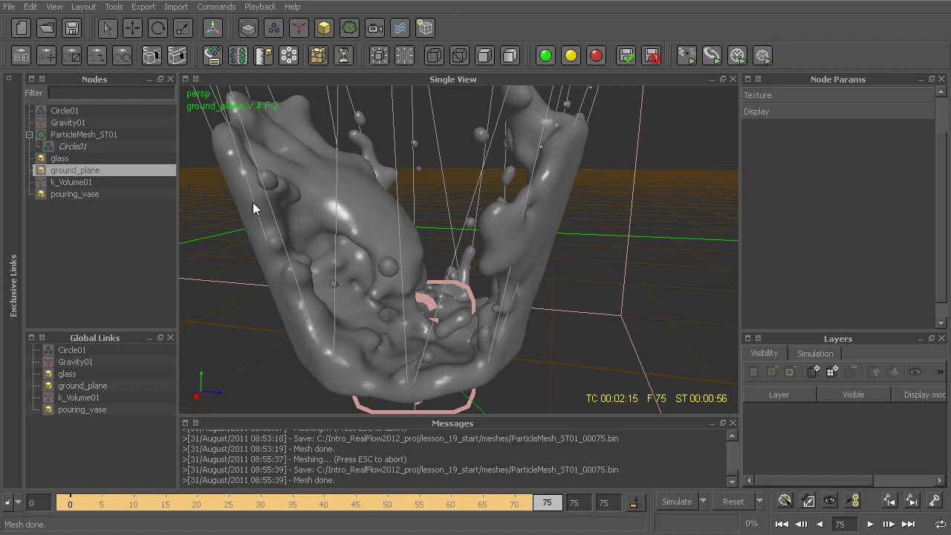
# - Set the particle mesh filter's Relaxation to 0.2, rebuild the mesh and deselect it
pyautogui.click(82, 136)
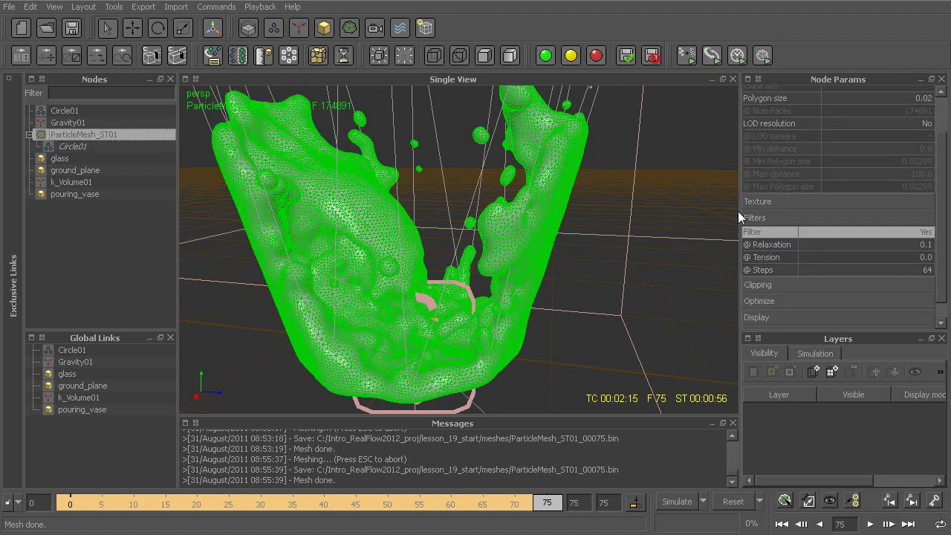
pyautogui.doubleClick(883, 245)
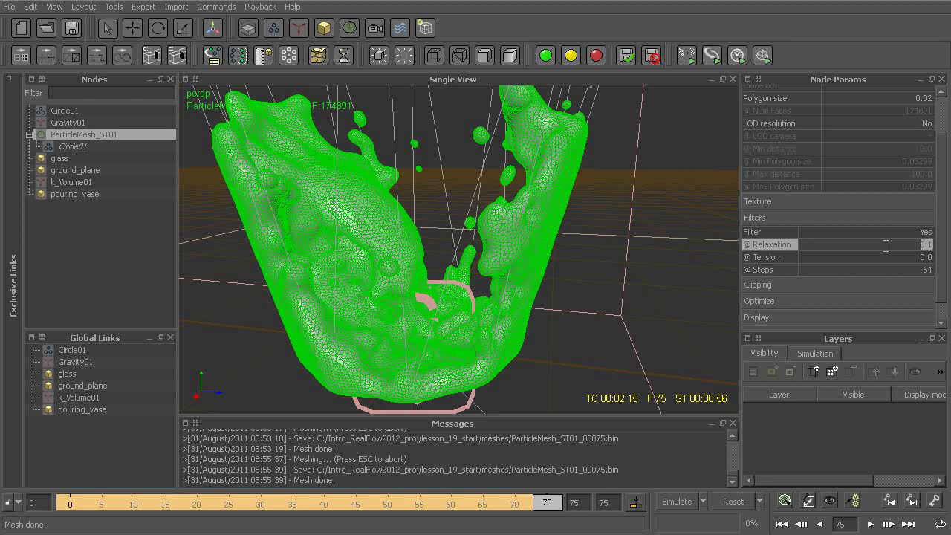
pyautogui.write('0.2')
pyautogui.press('Return')
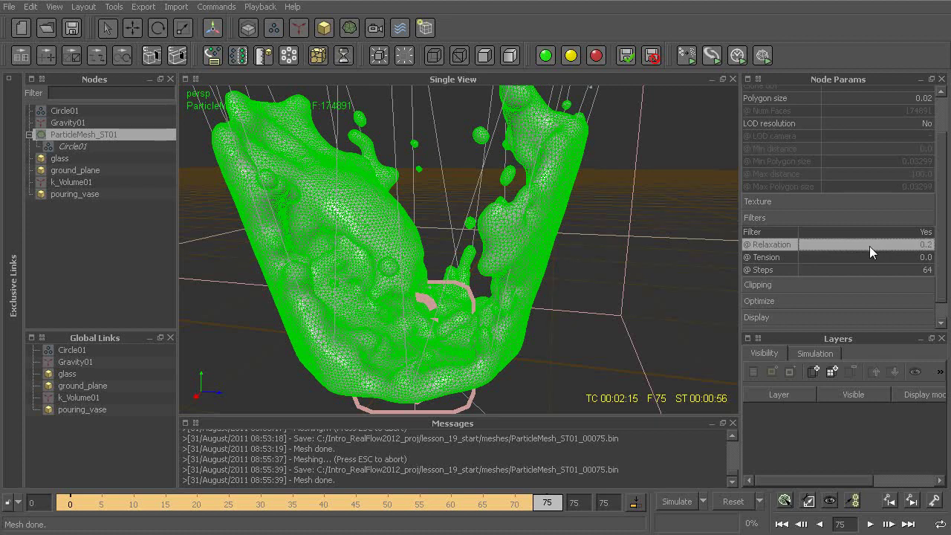
pyautogui.rightClick(116, 134)
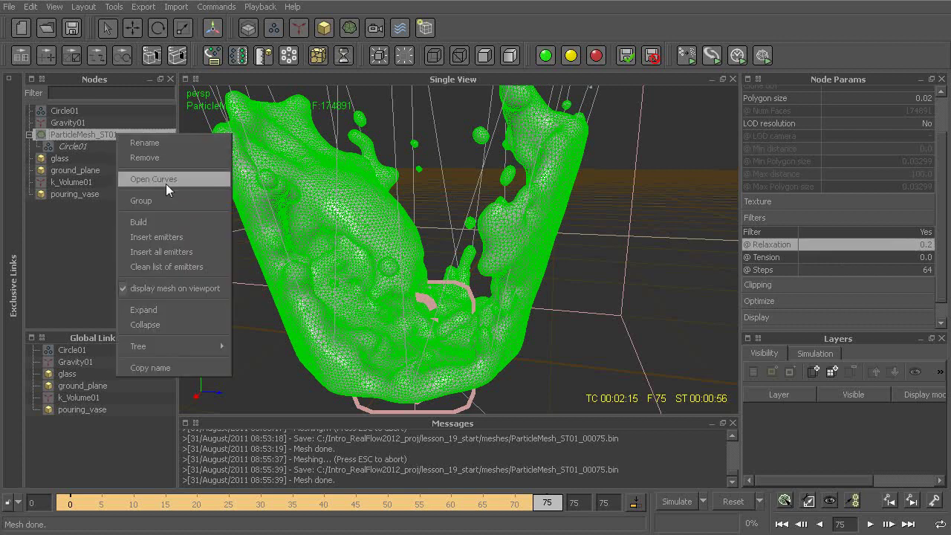
pyautogui.click(163, 222)
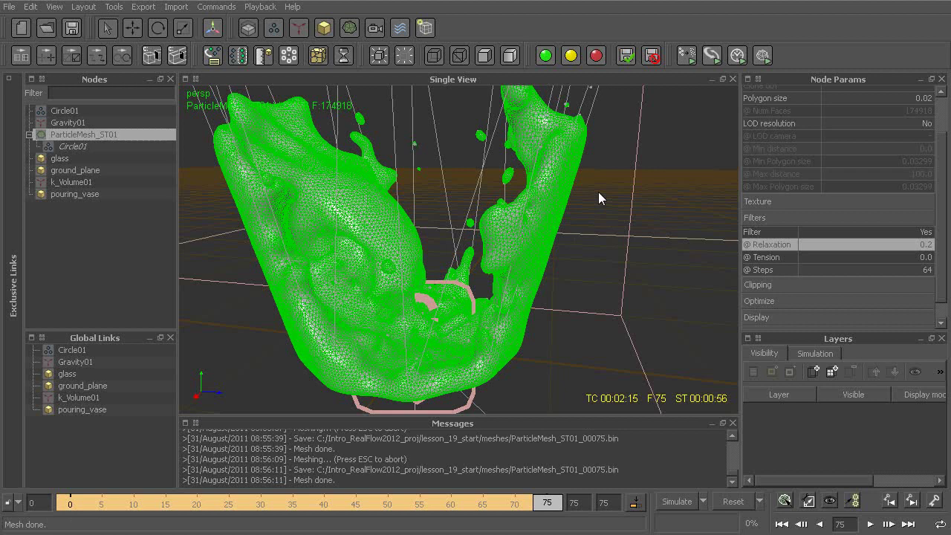
pyautogui.click(598, 192)
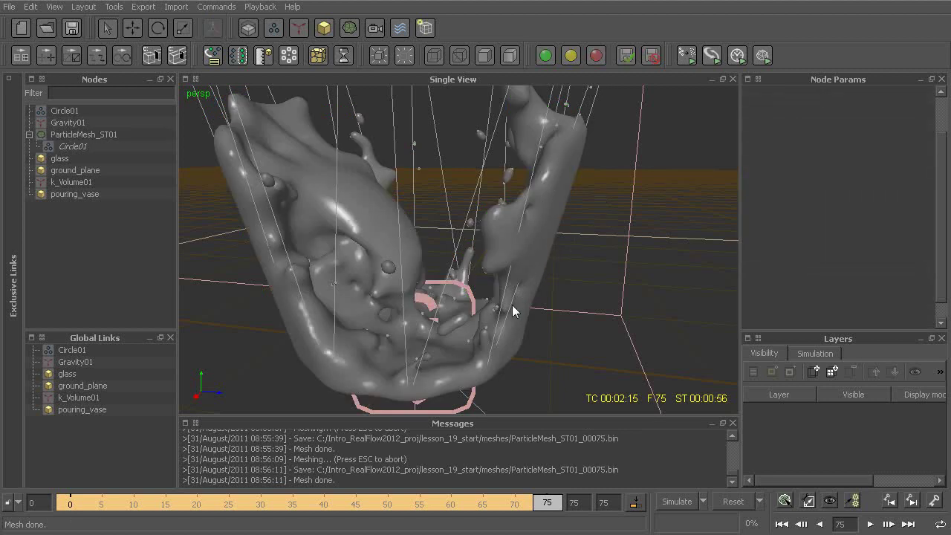
# - Examine the mesh's Relaxation setting, the nested Circle01 emitter's Blend factor and Radius, and the shaded liquid surface
pyautogui.click(91, 134)
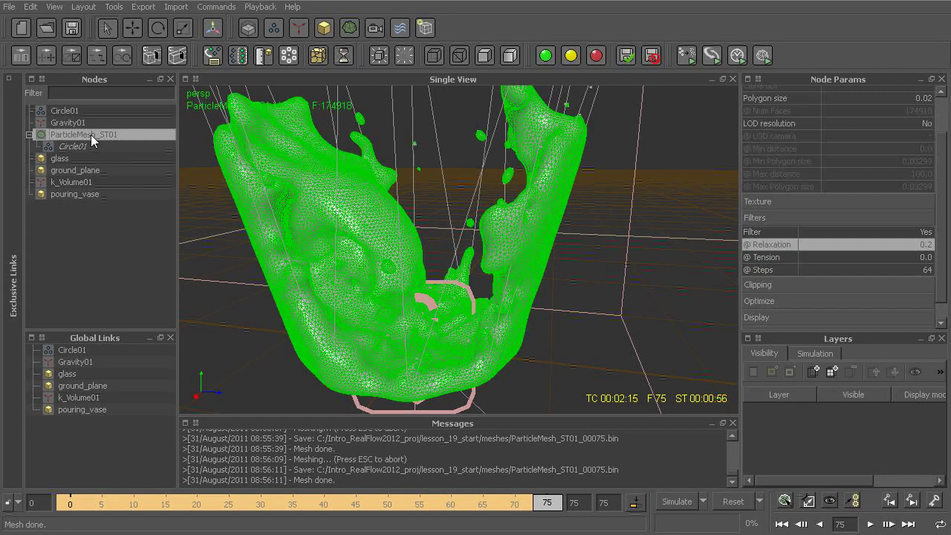
pyautogui.doubleClick(848, 246)
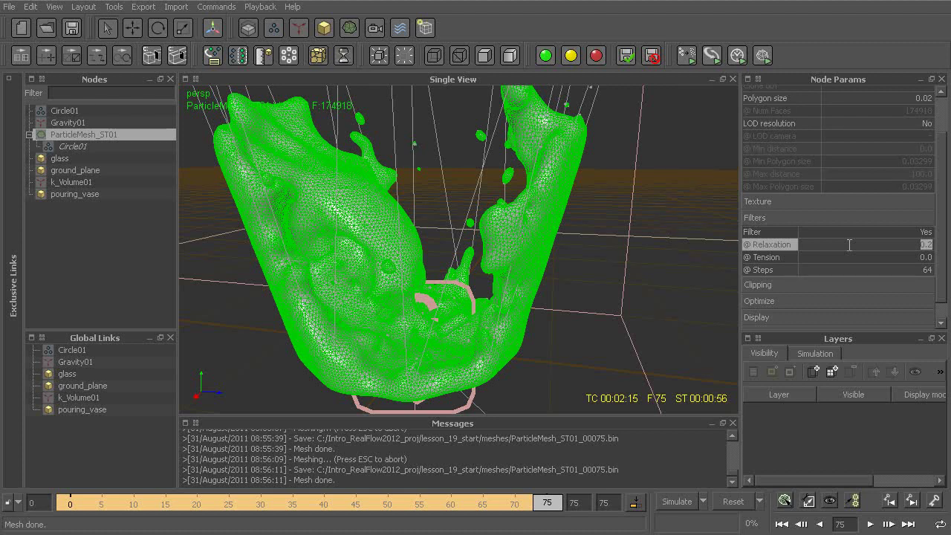
pyautogui.click(849, 244)
pyautogui.click(73, 146)
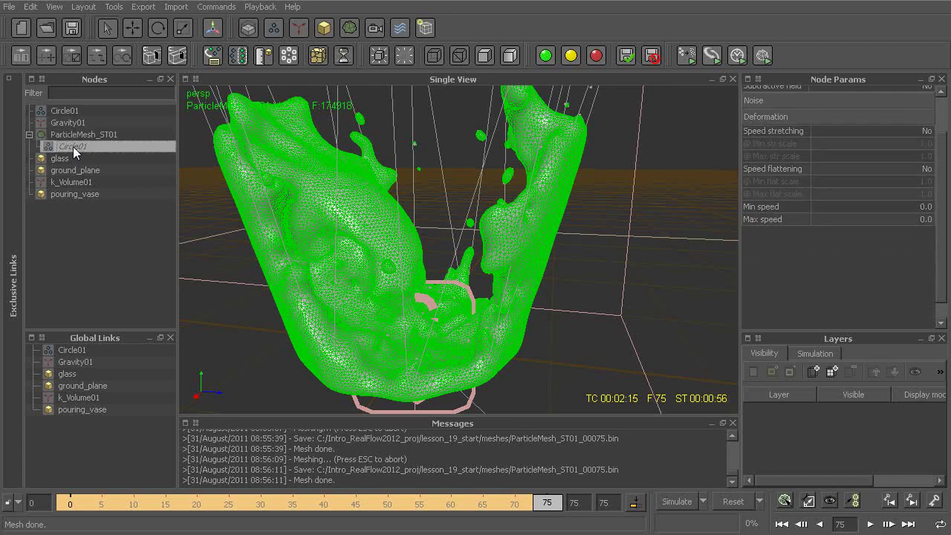
pyautogui.moveTo(941, 166); pyautogui.dragTo(937, 117)
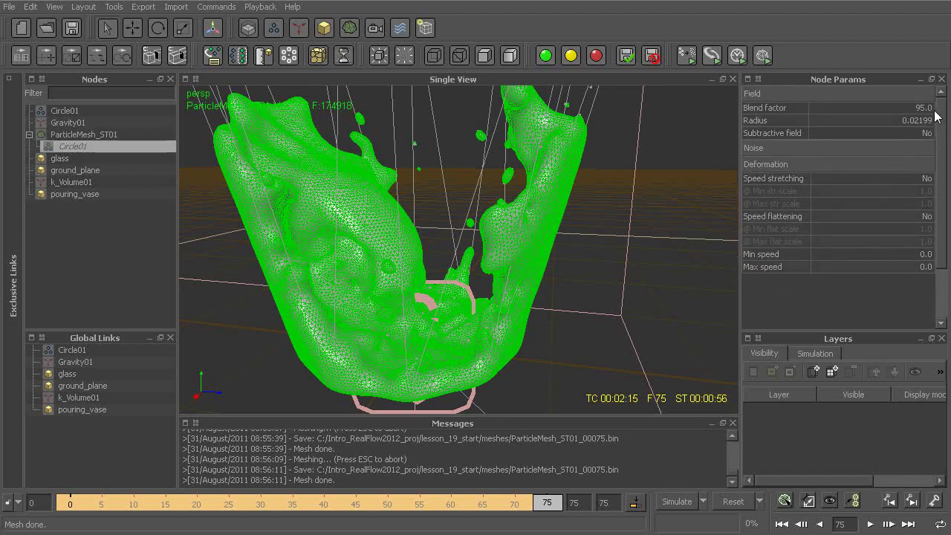
pyautogui.click(791, 107)
pyautogui.click(785, 121)
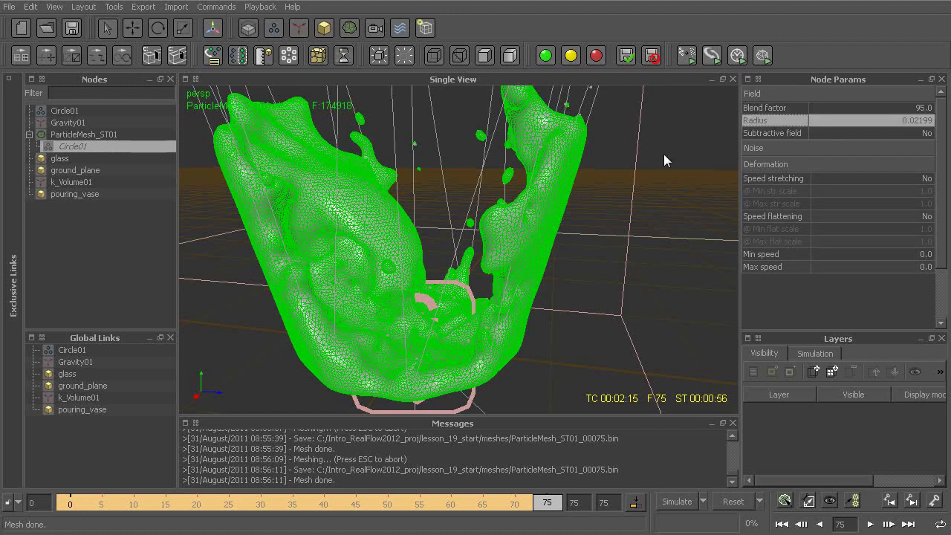
pyautogui.keyDown('alt'); pyautogui.moveTo(552, 148); pyautogui.dragTo(574, 166); pyautogui.keyUp('alt')
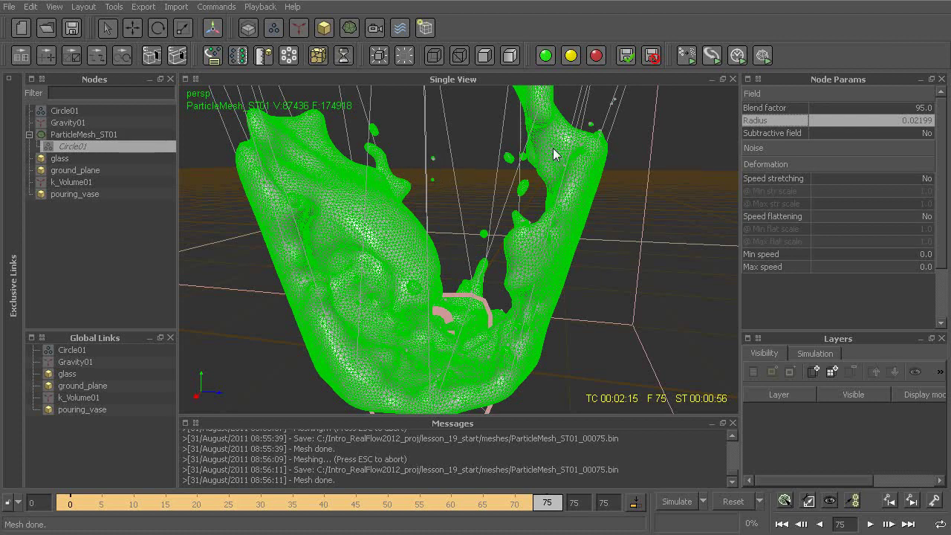
pyautogui.click(767, 108)
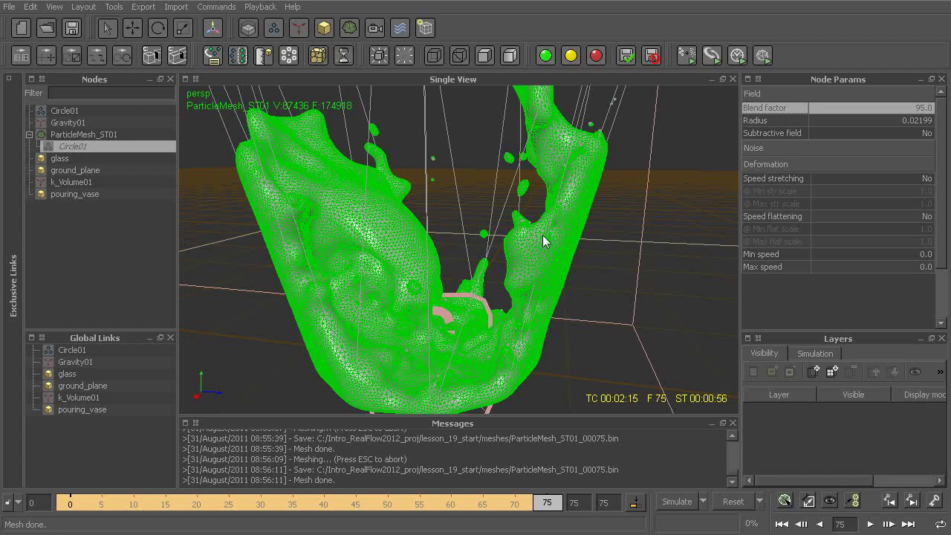
pyautogui.click(598, 299)
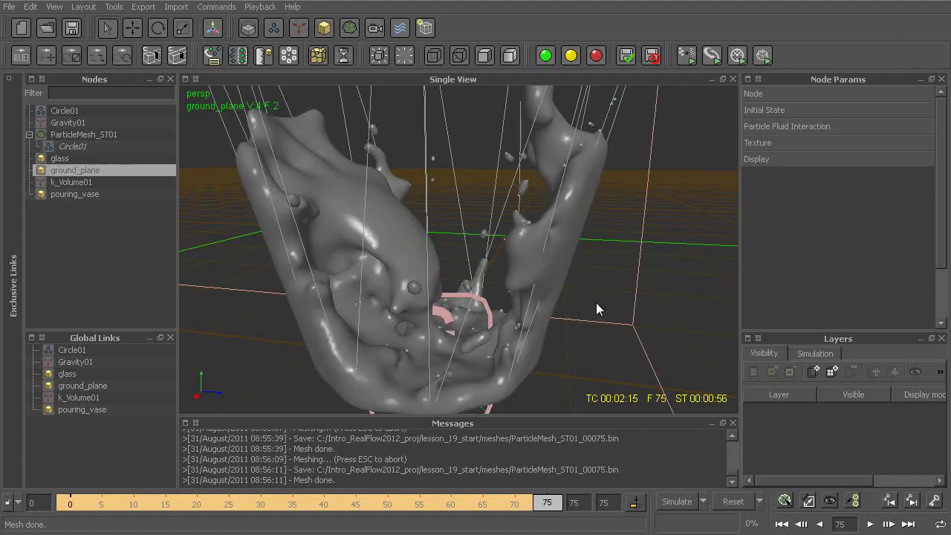
# - Set the Blend factor of the Circle01 emitter nested under the particle mesh to 0
pyautogui.click(73, 146)
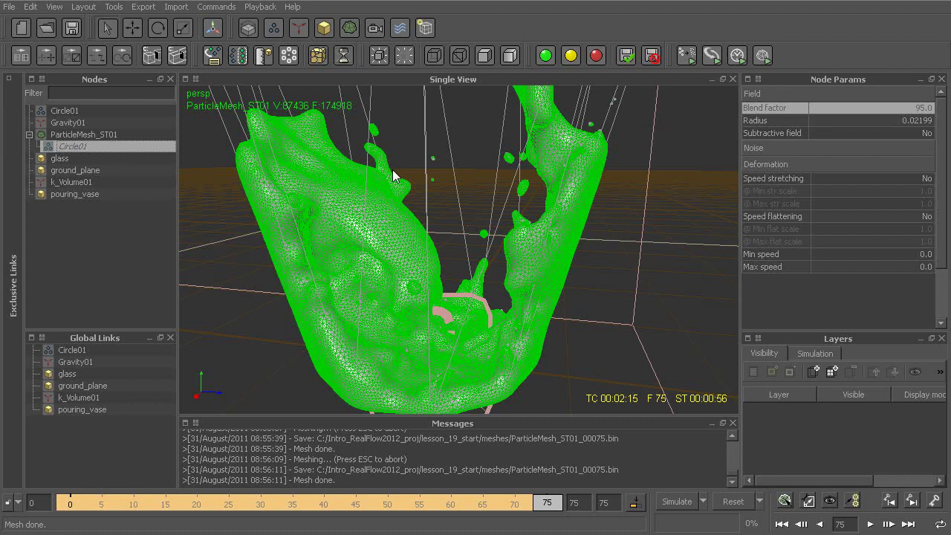
pyautogui.click(884, 107)
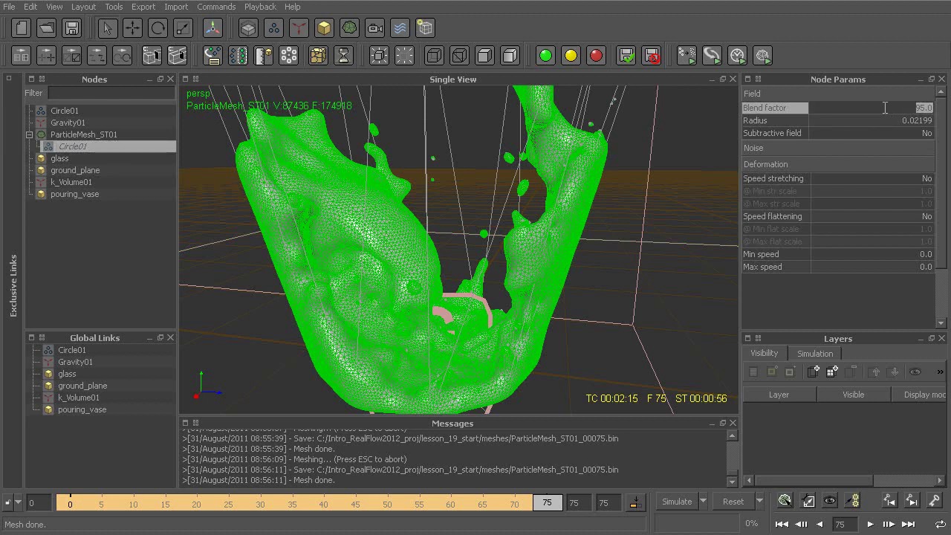
pyautogui.write('0')
pyautogui.press('Return')
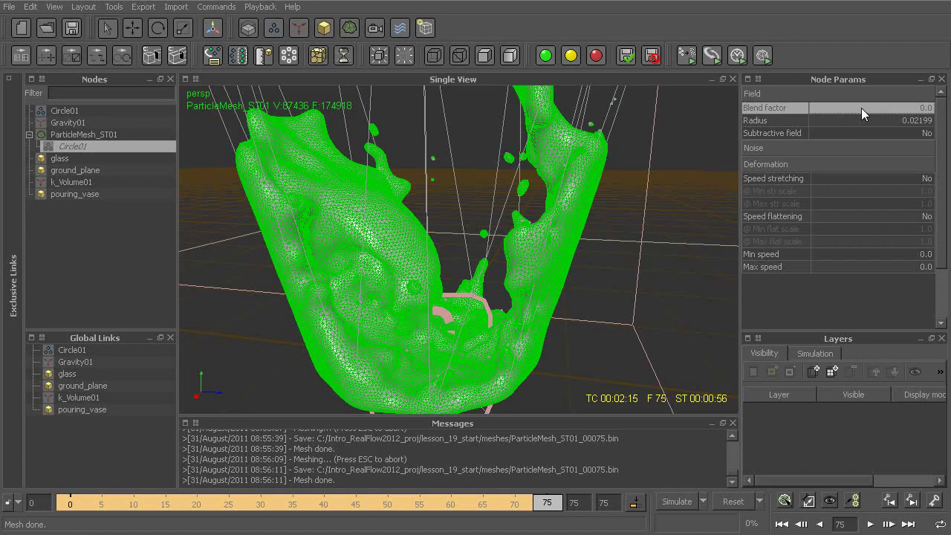
# - Rebuild ParticleMesh_ST01 and view the rebuilt liquid surface up close with the mesh deselected
pyautogui.rightClick(96, 134)
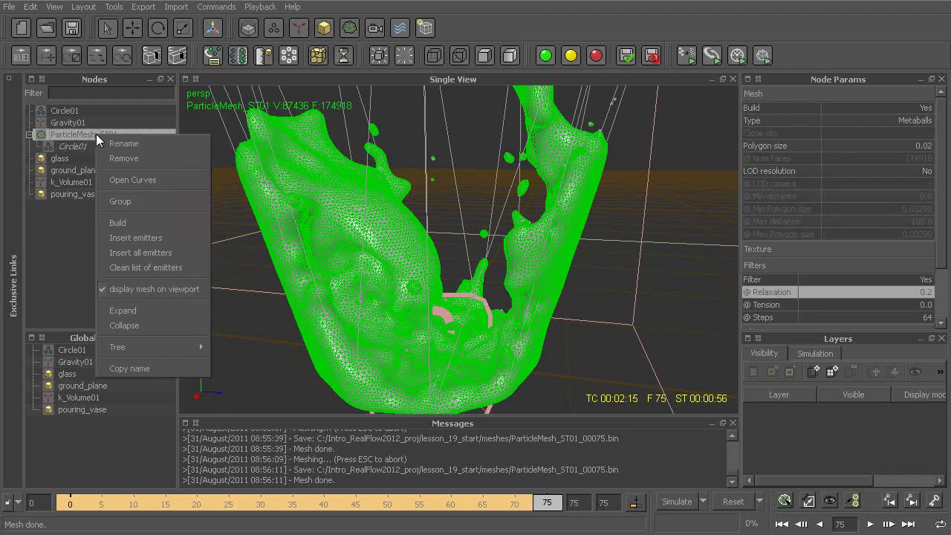
pyautogui.click(138, 223)
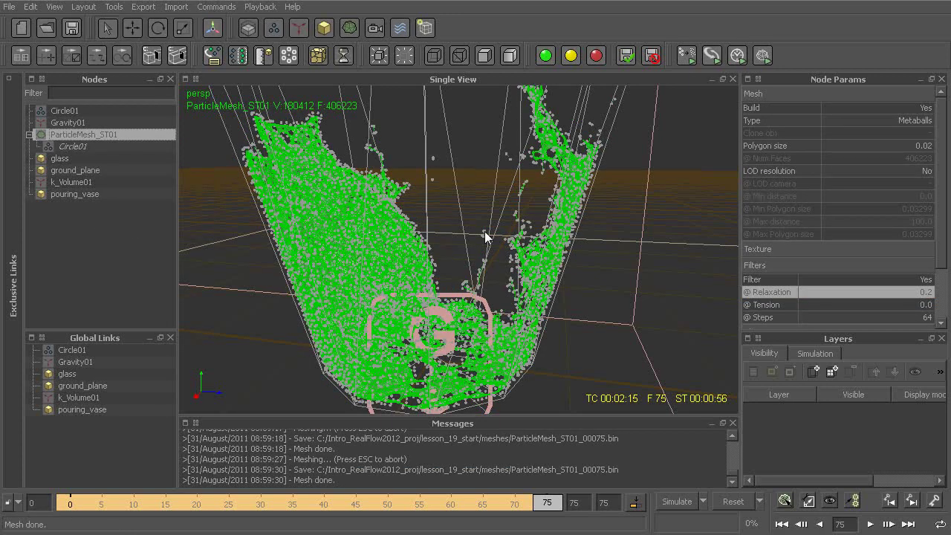
pyautogui.keyDown('alt'); pyautogui.moveTo(469, 297); pyautogui.dragTo(563, 247); pyautogui.keyUp('alt')
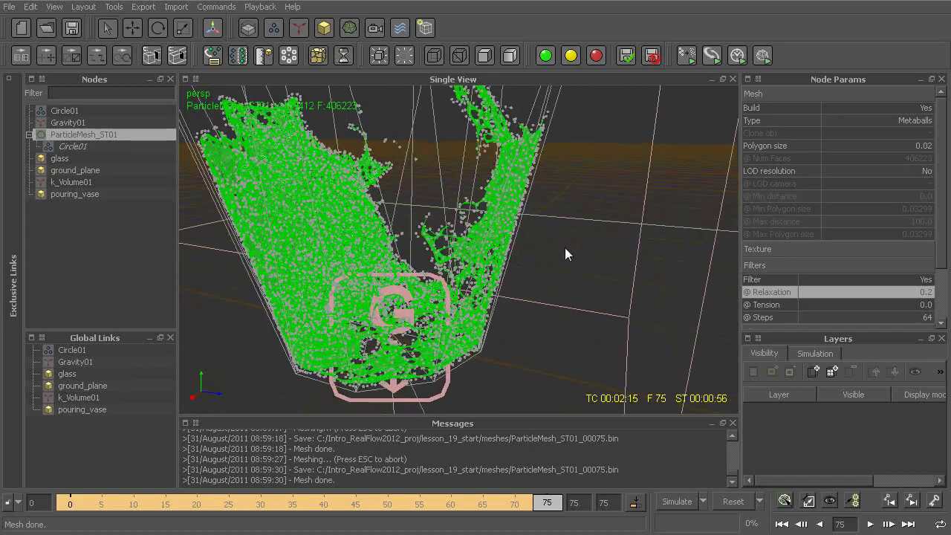
pyautogui.click(492, 270)
pyautogui.keyDown('alt'); pyautogui.moveTo(493, 271); pyautogui.dragTo(501, 268); pyautogui.keyUp('alt')
pyautogui.keyDown('alt'); pyautogui.moveTo(501, 269); pyautogui.dragTo(486, 250, button='right'); pyautogui.keyUp('alt')
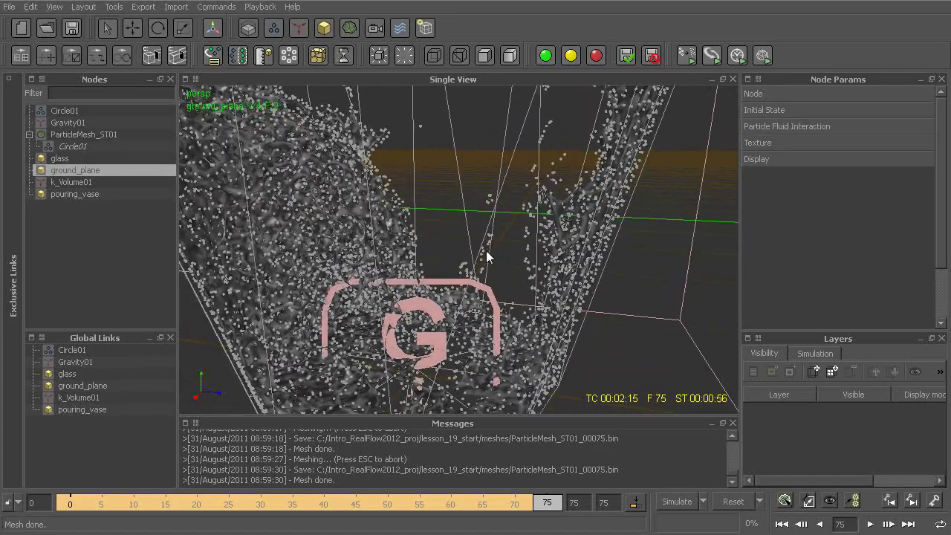
# - Disable the Filter option on ParticleMesh_ST01 and rebuild the mesh to show the unfiltered surface
pyautogui.click(82, 134)
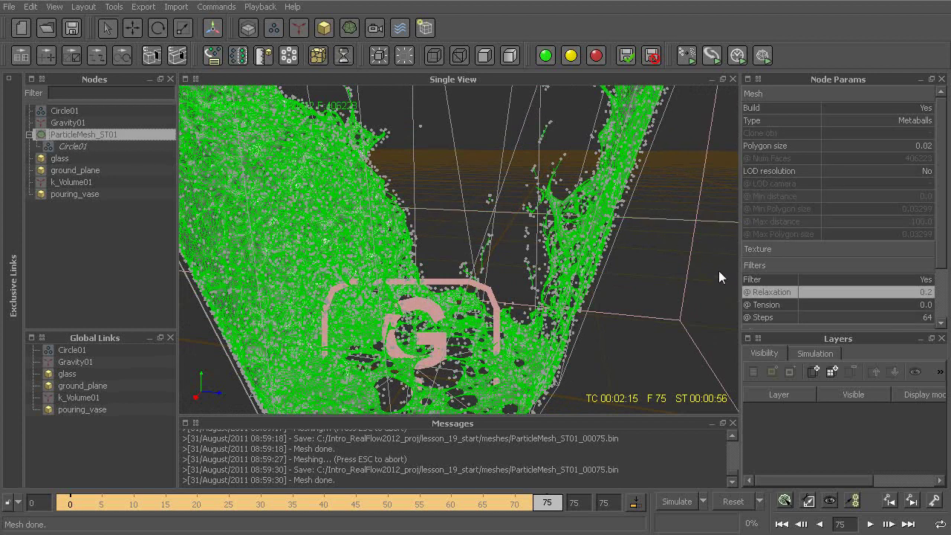
pyautogui.doubleClick(835, 281)
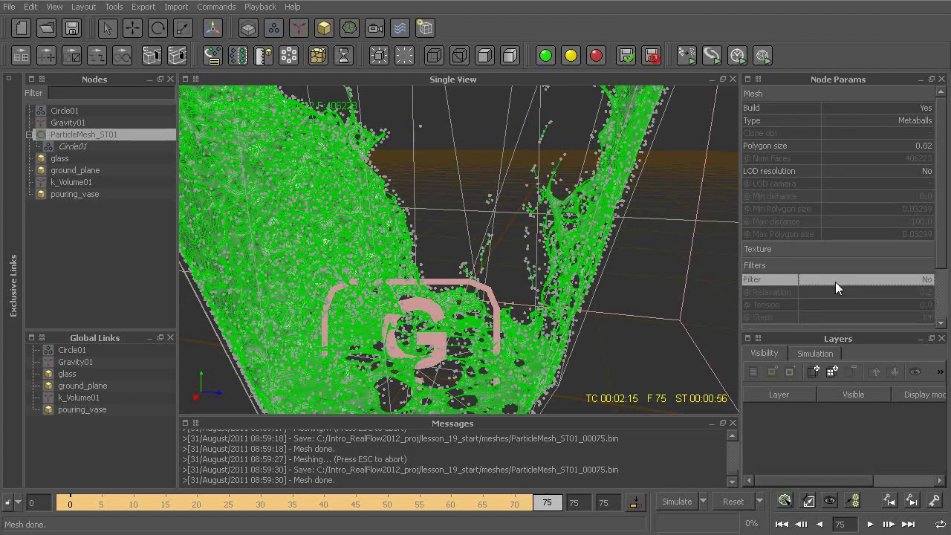
pyautogui.rightClick(85, 133)
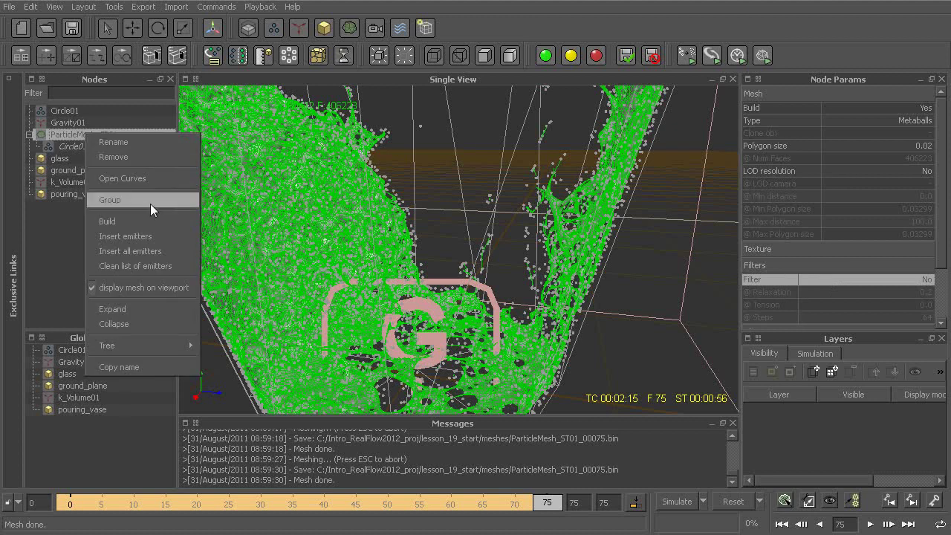
pyautogui.click(136, 221)
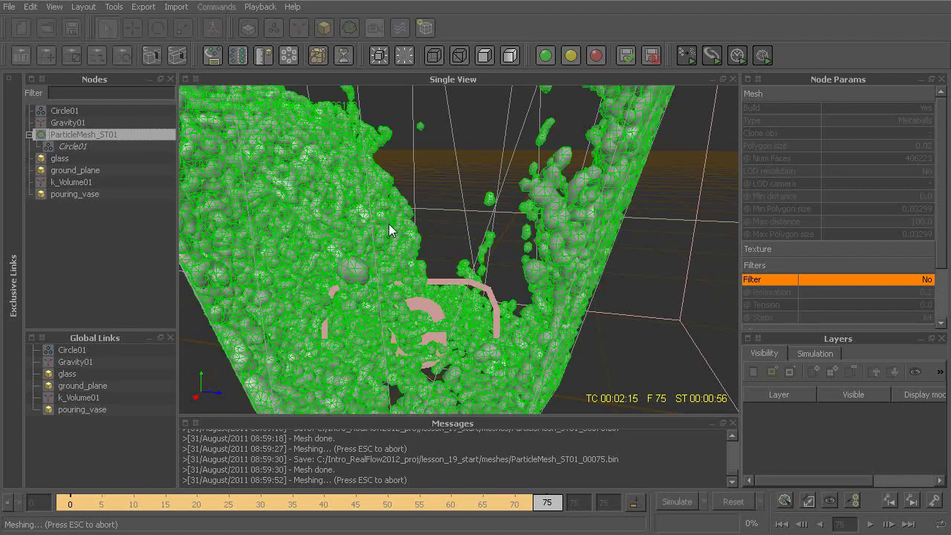
pyautogui.keyDown('alt'); pyautogui.moveTo(442, 163); pyautogui.dragTo(455, 250); pyautogui.keyUp('alt')
# - Set the Radius of the Circle01 emitter nested under the particle mesh to 0.015 and rebuild the mesh
pyautogui.click(64, 144)
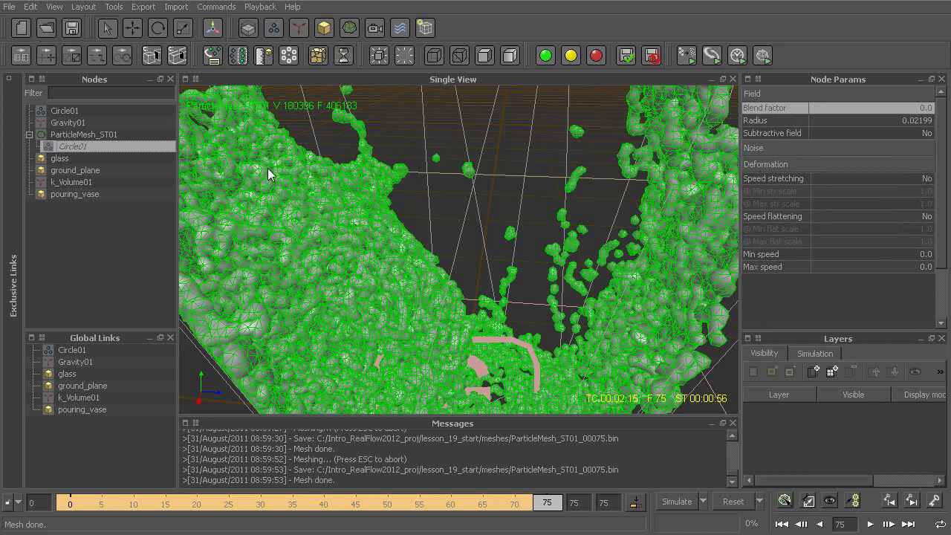
pyautogui.click(876, 119)
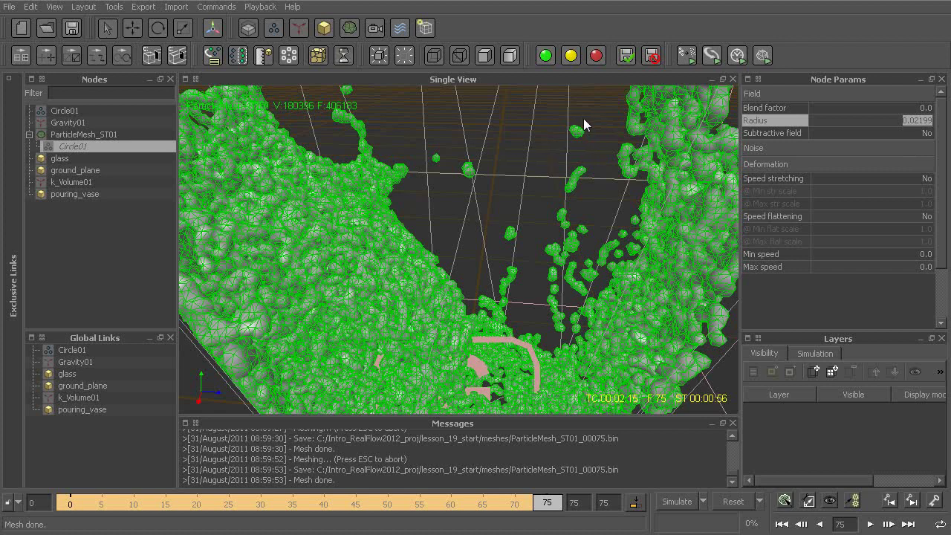
pyautogui.moveTo(523, 243)
pyautogui.keyDown('alt'); pyautogui.mouseDown()
pyautogui.moveTo(512, 225)
pyautogui.moveTo(516, 235)
pyautogui.mouseUp(); pyautogui.keyUp('alt')
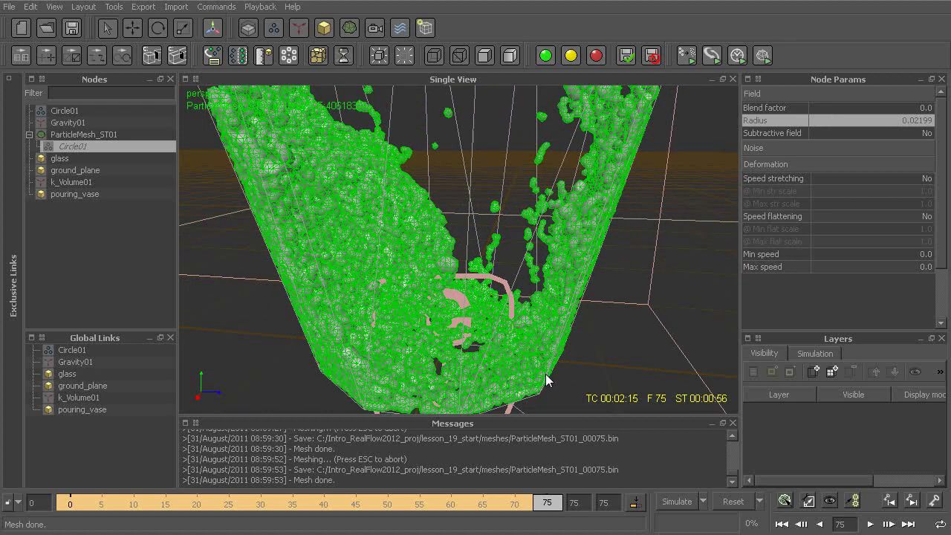
pyautogui.keyDown('alt'); pyautogui.moveTo(594, 216); pyautogui.dragTo(590, 281, button='middle'); pyautogui.keyUp('alt')
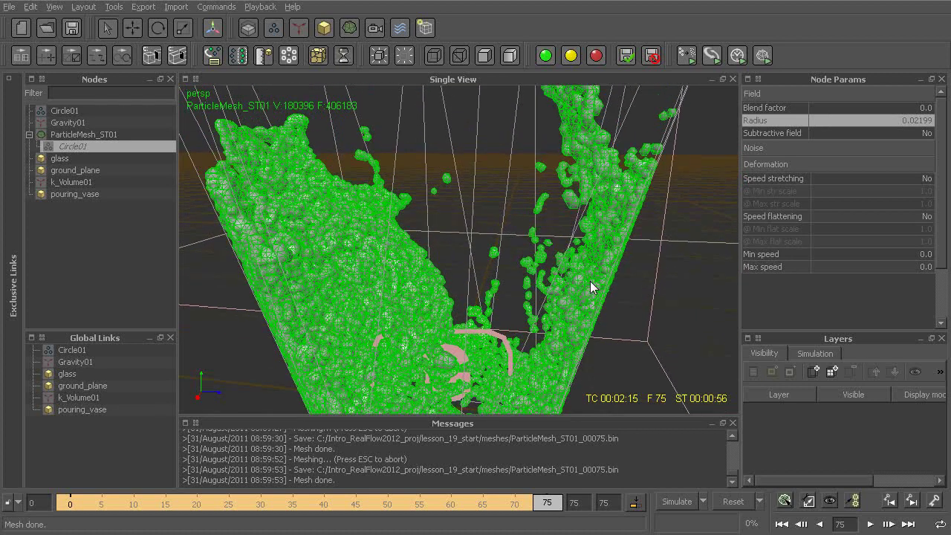
pyautogui.doubleClick(881, 117)
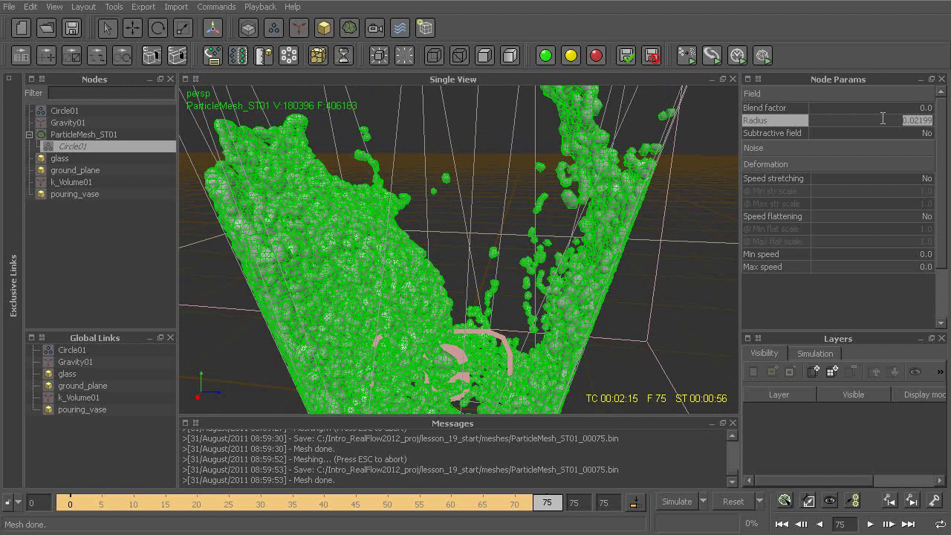
pyautogui.write('.015')
pyautogui.press('Return')
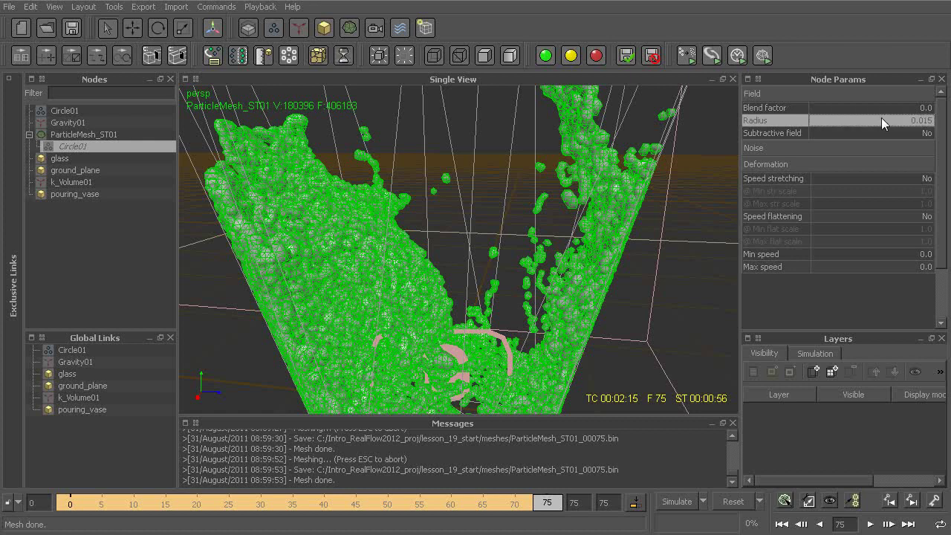
pyautogui.rightClick(93, 132)
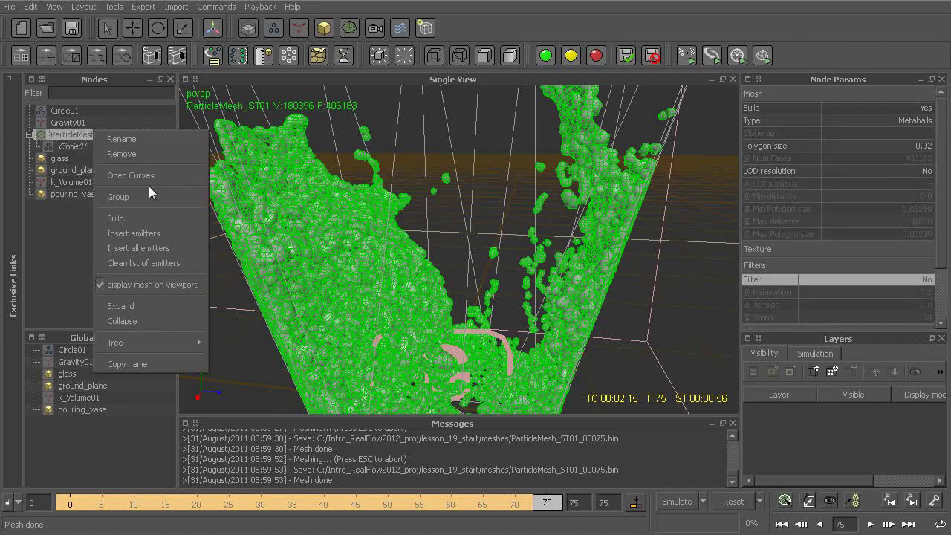
pyautogui.click(140, 215)
pyautogui.keyDown('alt'); pyautogui.moveTo(389, 294); pyautogui.dragTo(443, 209); pyautogui.keyUp('alt')
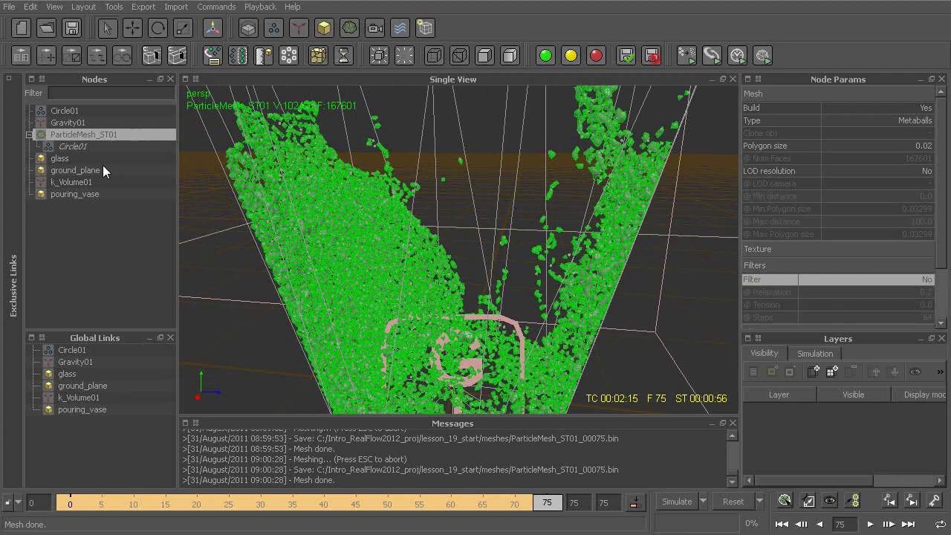
# - Set the nested Circle01 emitter's Blend factor to 95 and rebuild the particle mesh
pyautogui.click(86, 148)
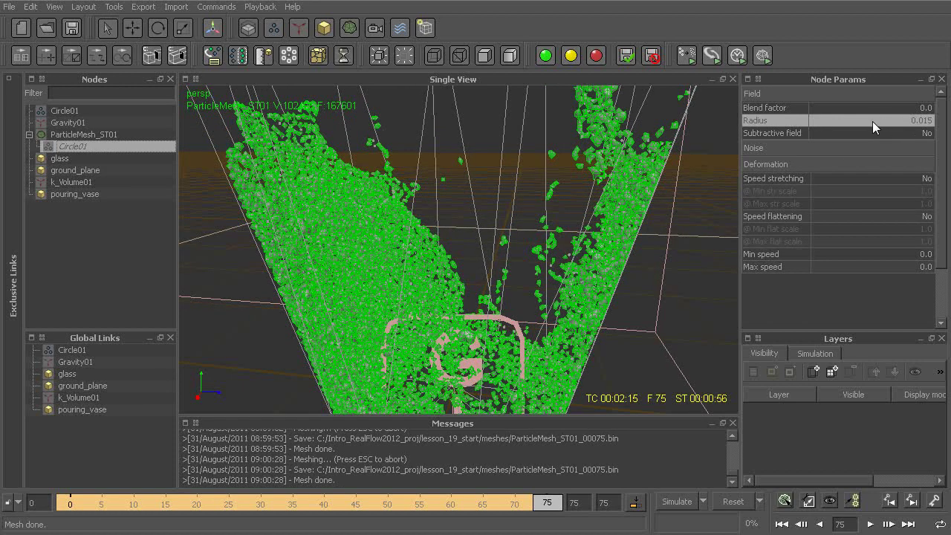
pyautogui.keyDown('alt'); pyautogui.moveTo(594, 212); pyautogui.dragTo(519, 222); pyautogui.keyUp('alt')
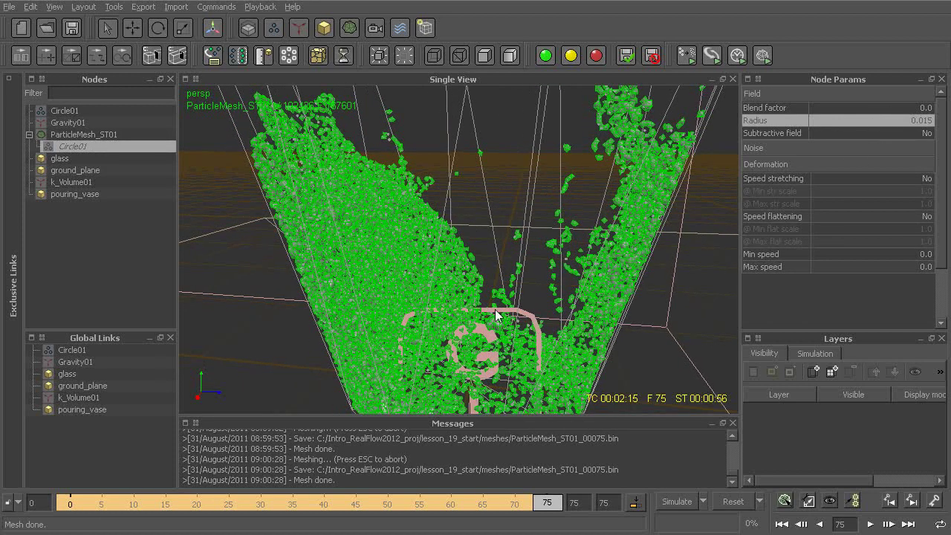
pyautogui.keyDown('alt'); pyautogui.moveTo(504, 308); pyautogui.dragTo(510, 309); pyautogui.keyUp('alt')
pyautogui.scroll(3, 512, 296)
pyautogui.scroll(-1, 515, 292)
pyautogui.scroll(-1, 524, 282)
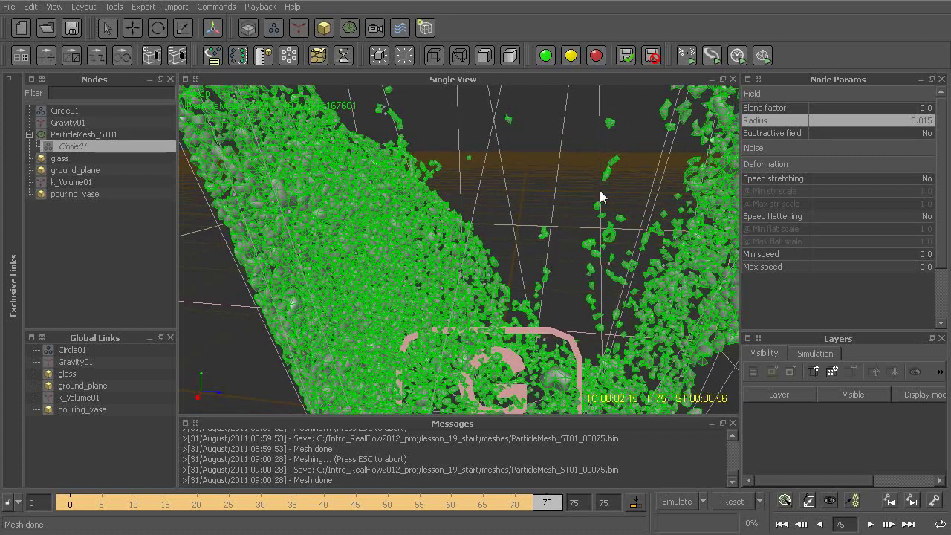
pyautogui.doubleClick(894, 108)
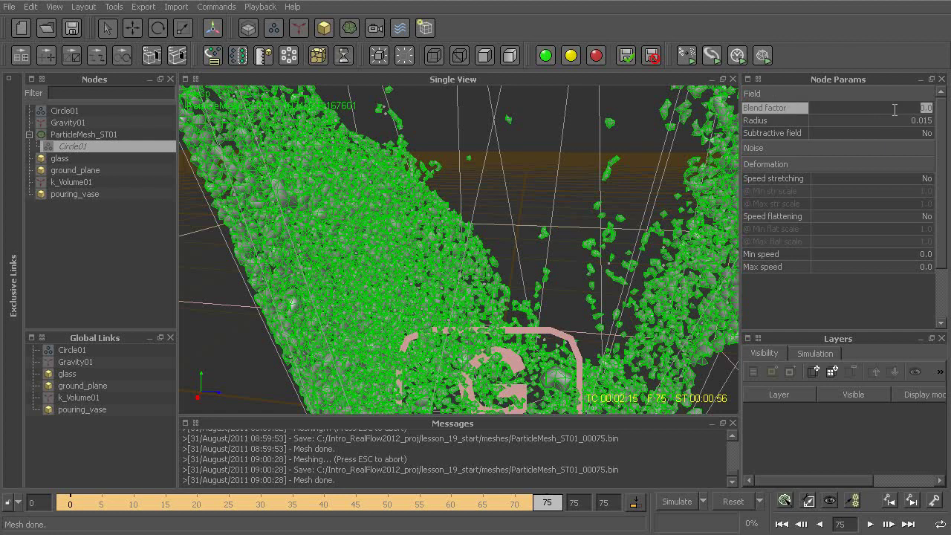
pyautogui.write('95')
pyautogui.press('Return')
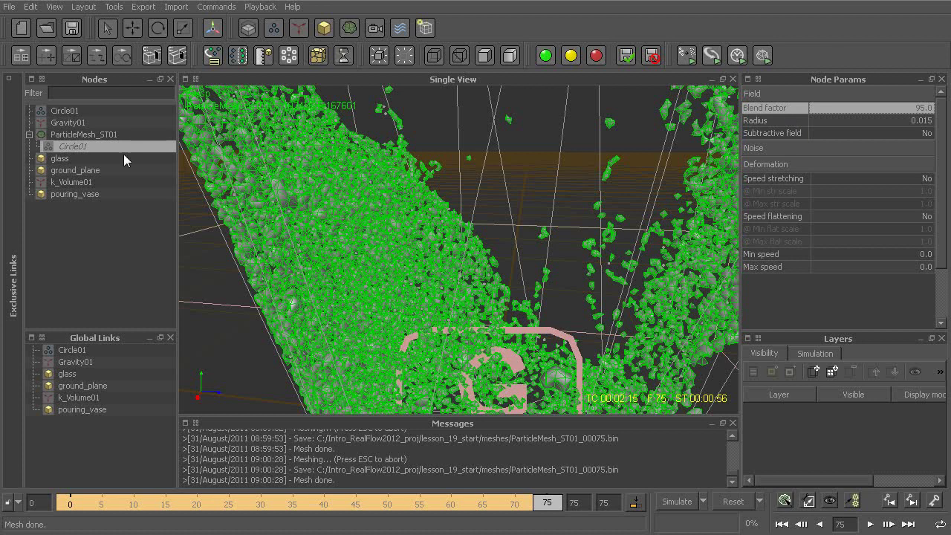
pyautogui.rightClick(78, 134)
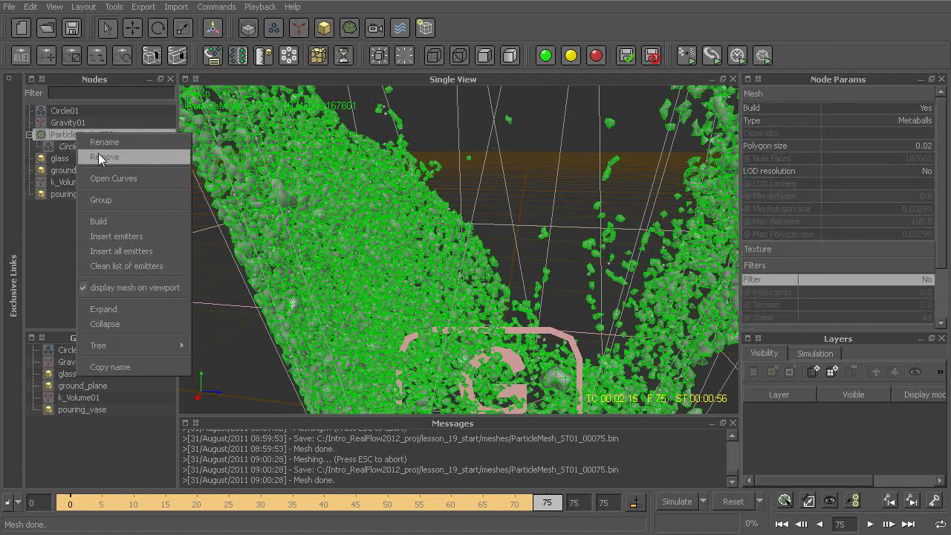
pyautogui.click(118, 220)
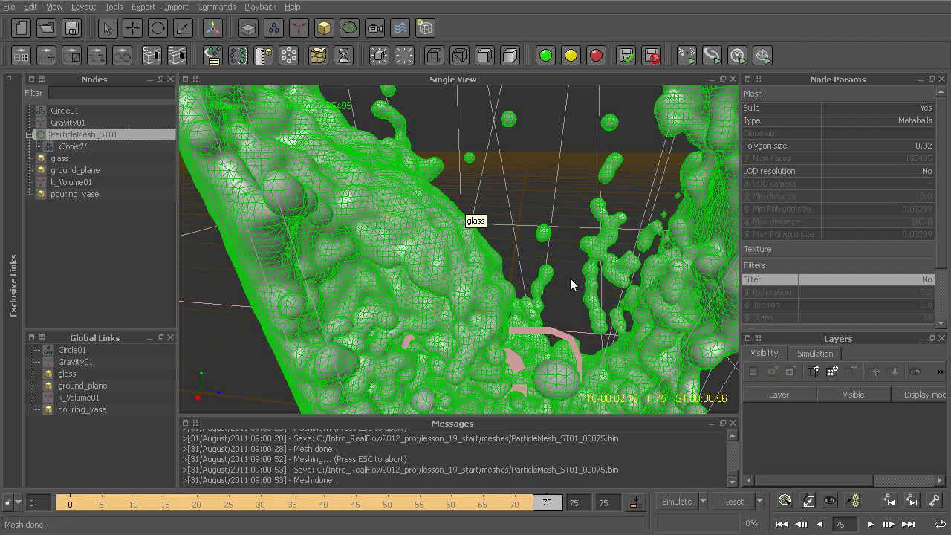
pyautogui.scroll(-6, 548, 231)
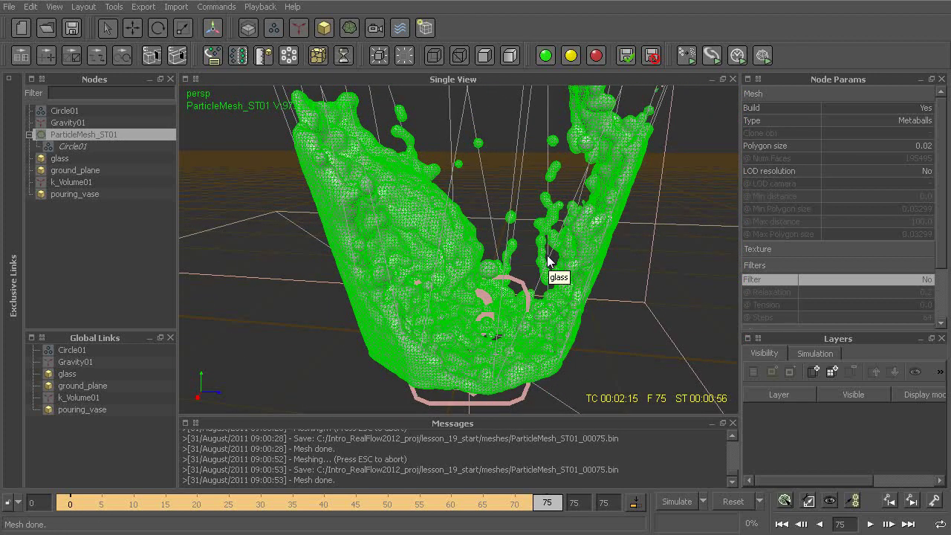
# - Turn the Filter option of ParticleMesh_ST01 back on and rebuild the mesh to smooth the blended surface
pyautogui.doubleClick(905, 282)
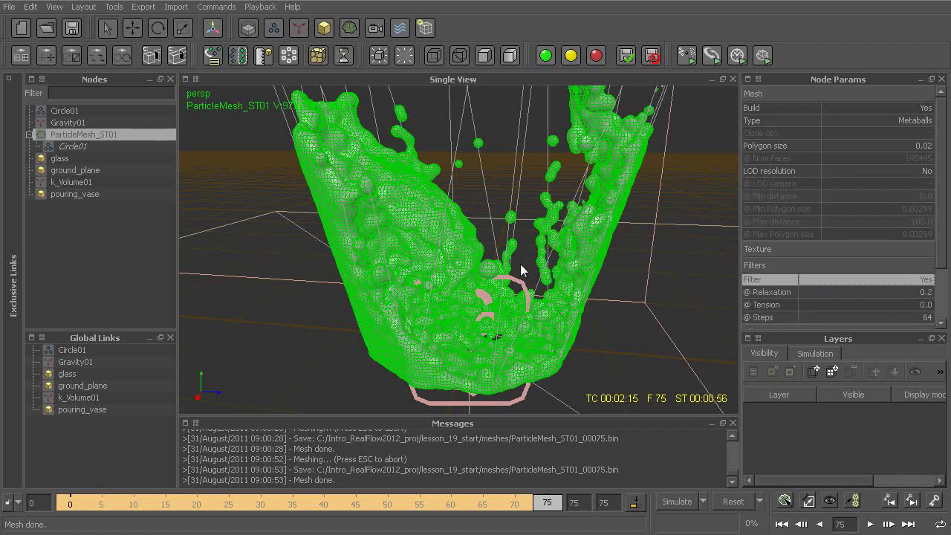
pyautogui.rightClick(125, 135)
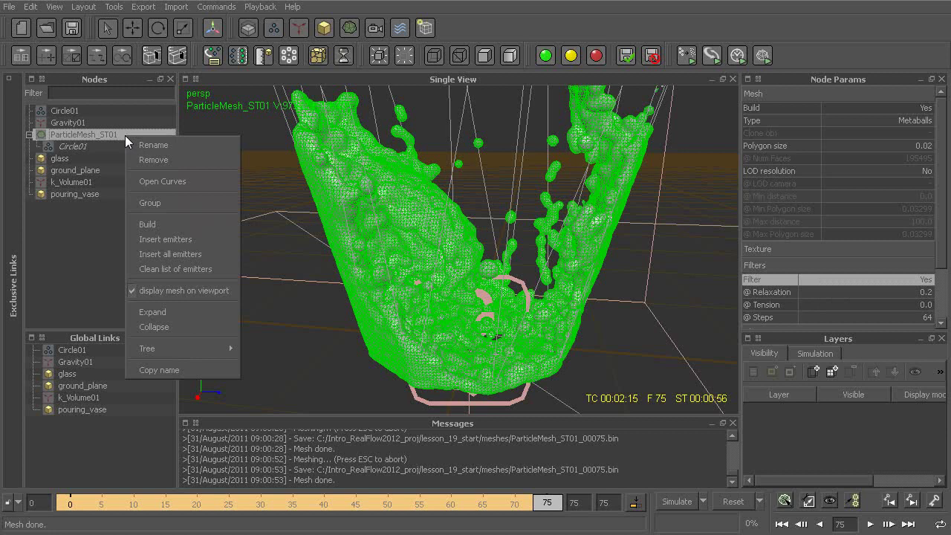
pyautogui.click(182, 223)
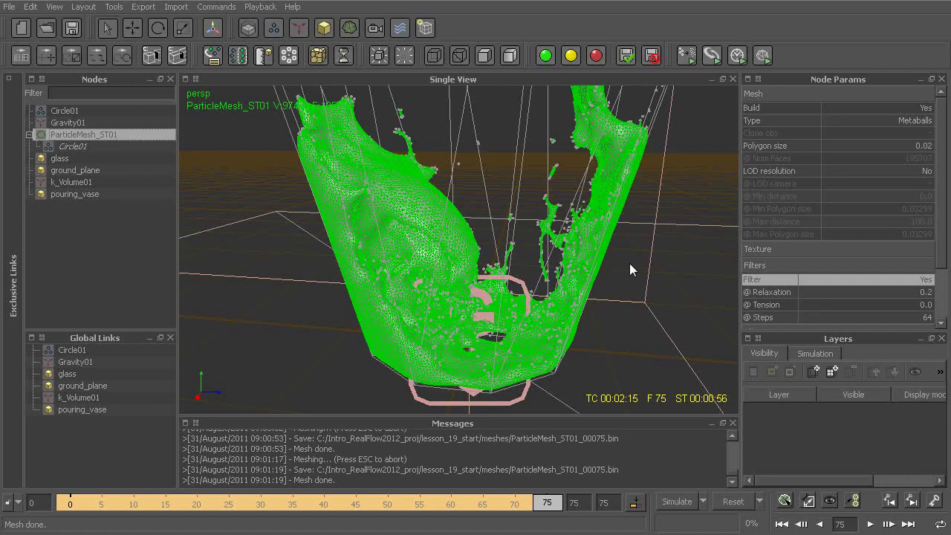
pyautogui.click(629, 263)
pyautogui.keyDown('alt'); pyautogui.moveTo(632, 263); pyautogui.dragTo(607, 304); pyautogui.keyUp('alt')
# - Review the mesh's Polygon size and filter settings, the nested emitter's Blend factor, Radius, Speed stretching and Speed flattening, and the liquid surface
pyautogui.click(83, 136)
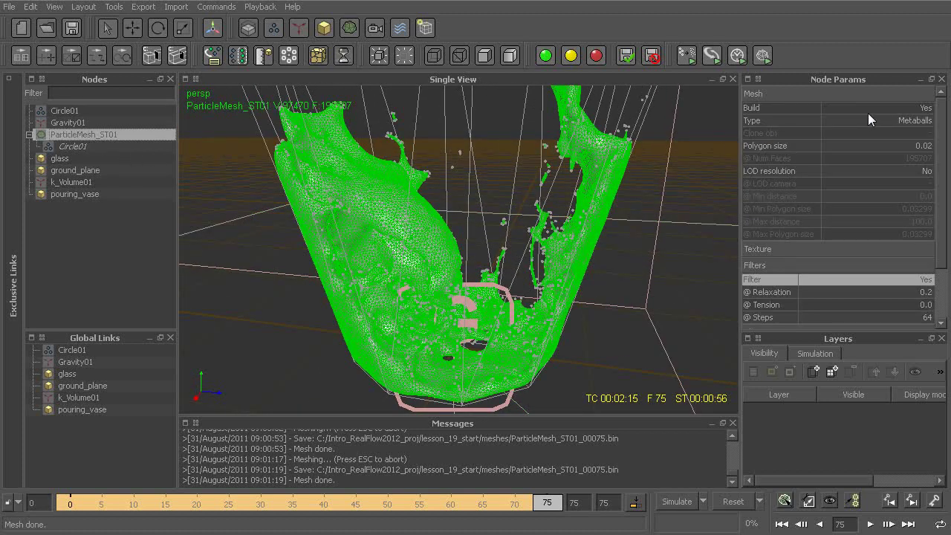
pyautogui.doubleClick(851, 146)
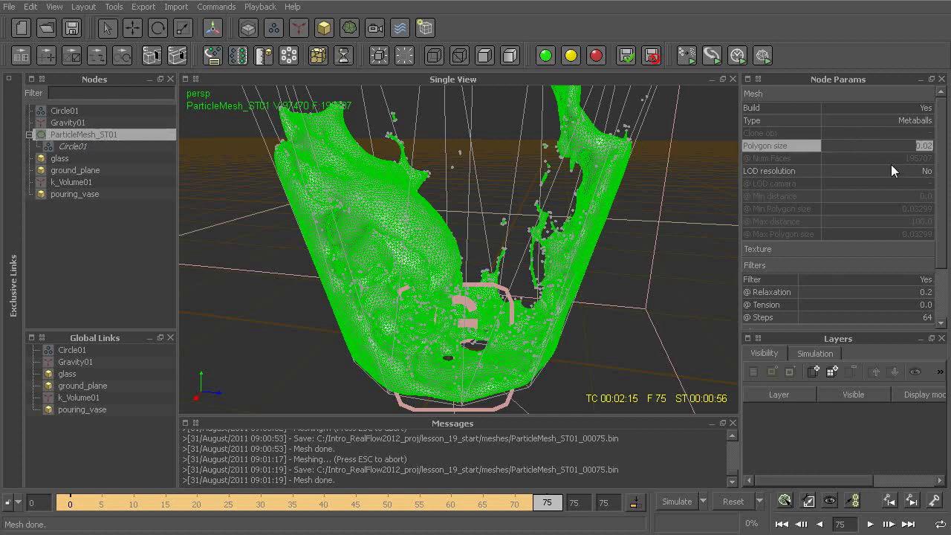
pyautogui.scroll(-1, 909, 247)
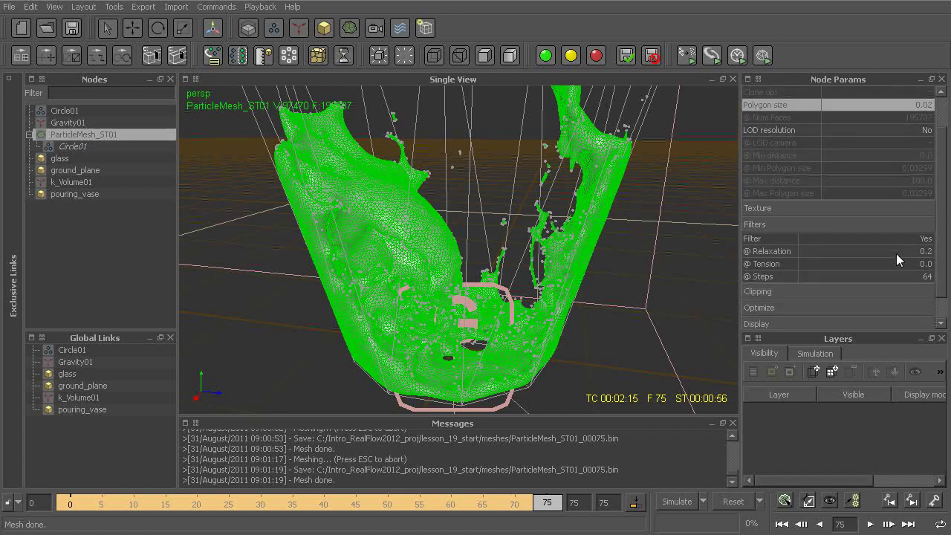
pyautogui.click(87, 145)
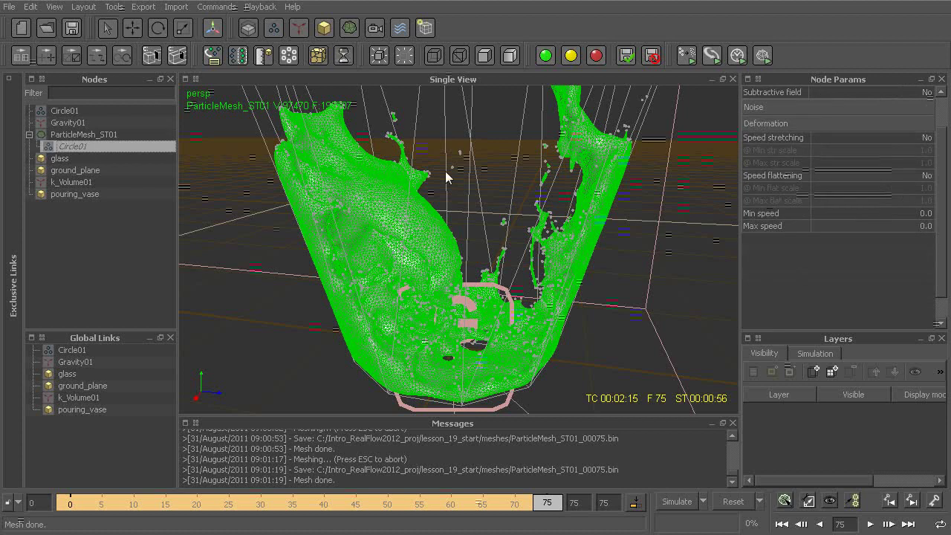
pyautogui.moveTo(939, 165); pyautogui.dragTo(949, 123)
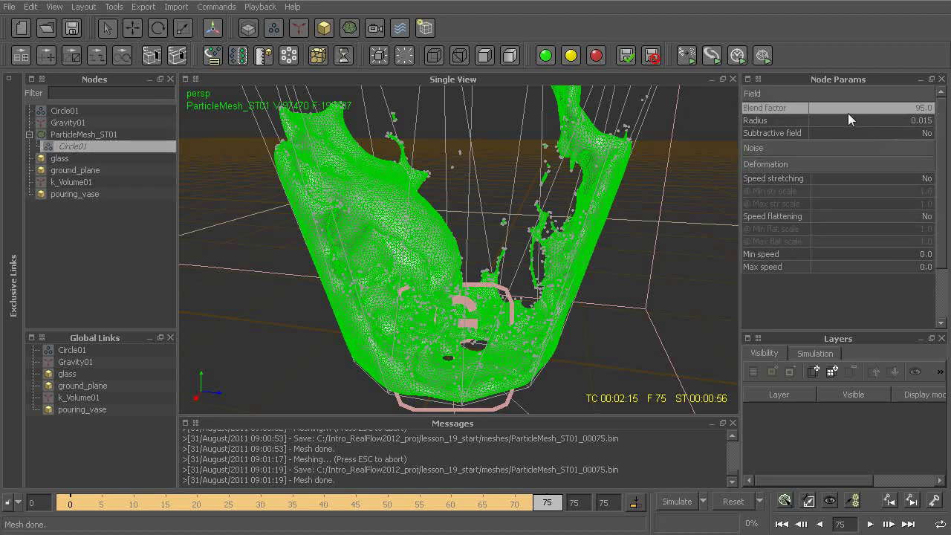
pyautogui.doubleClick(824, 108)
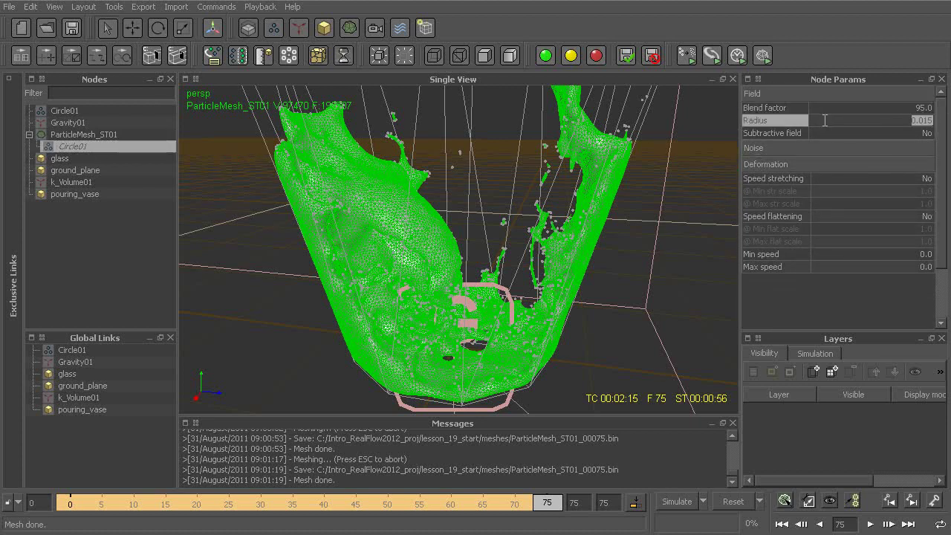
pyautogui.doubleClick(824, 119)
pyautogui.click(793, 181)
pyautogui.click(789, 213)
pyautogui.click(788, 180)
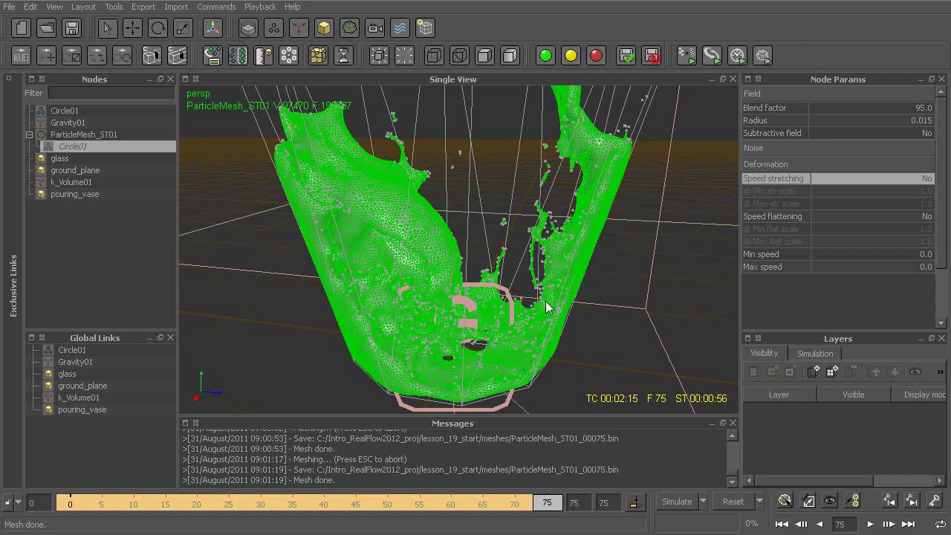
pyautogui.scroll(5, 514, 298)
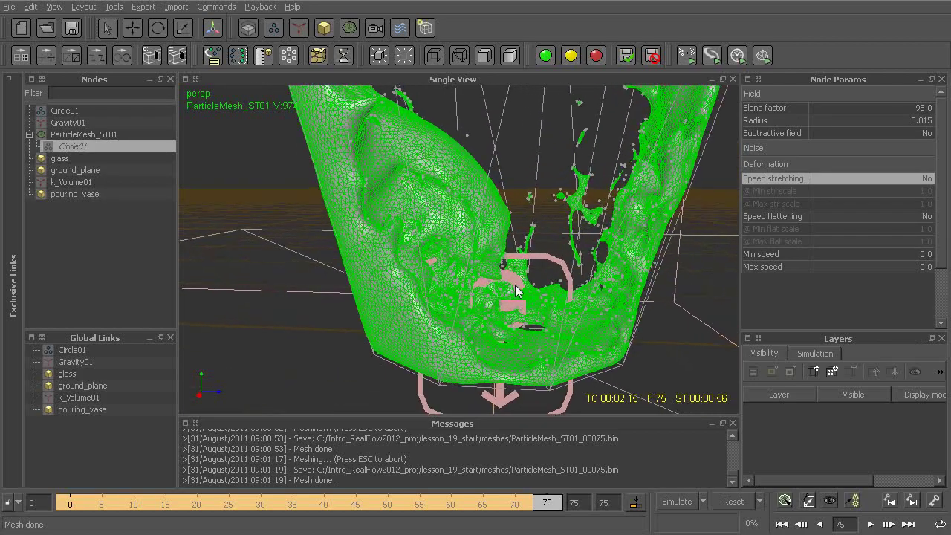
# - Examine the liquid mesh up close along with the nested Circle01 emitter's Min speed and Max speed parameters
pyautogui.scroll(3, 514, 296)
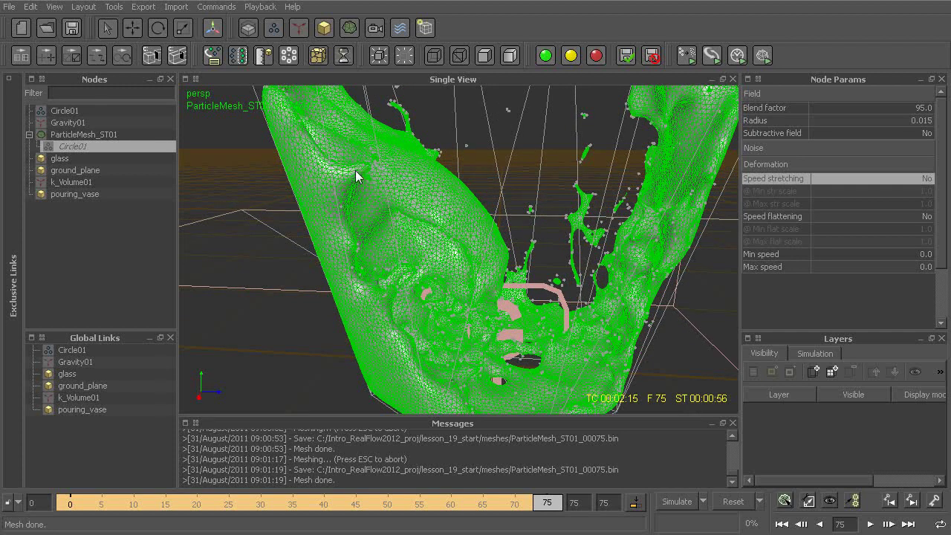
pyautogui.keyDown('alt'); pyautogui.moveTo(357, 170); pyautogui.dragTo(416, 213); pyautogui.keyUp('alt')
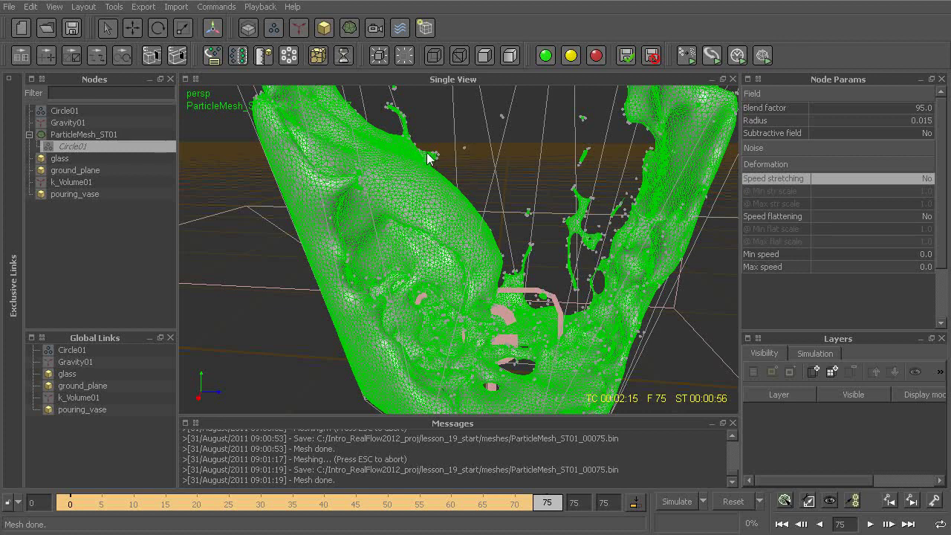
pyautogui.click(864, 256)
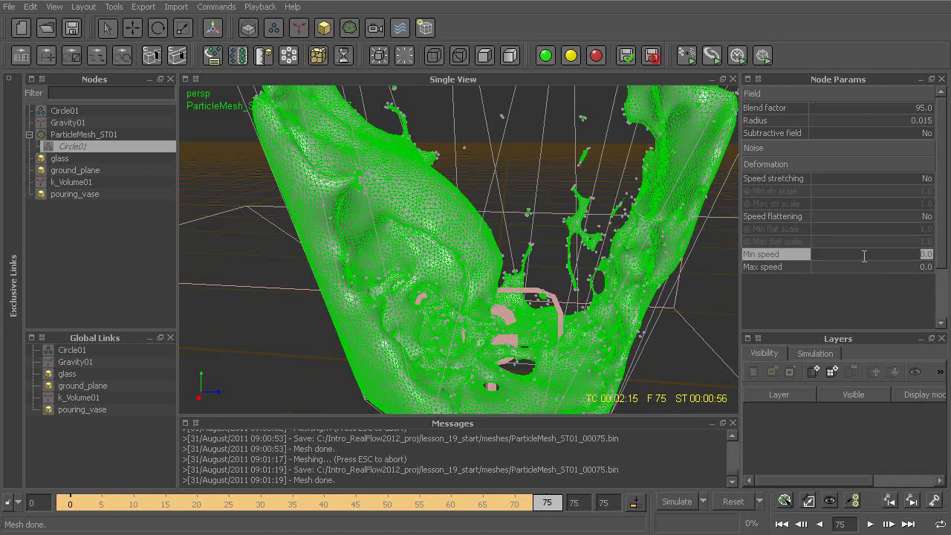
pyautogui.click(858, 267)
pyautogui.click(857, 256)
pyautogui.click(855, 267)
pyautogui.click(853, 256)
pyautogui.click(849, 267)
pyautogui.click(847, 255)
pyautogui.click(846, 269)
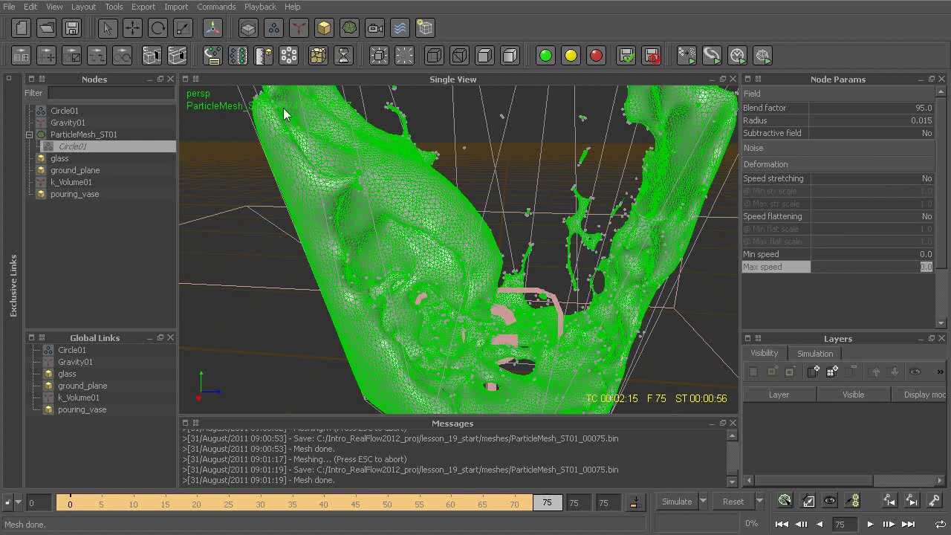
# - Show particle information tooltips for the main Circle01 emitter and read the speed of several particles around the splash and inside the liquid
pyautogui.click(213, 60)
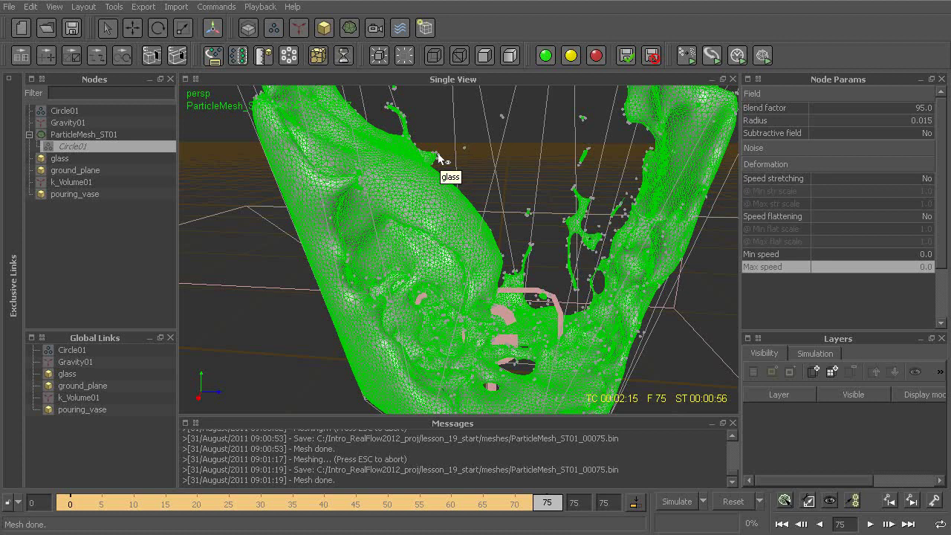
pyautogui.click(75, 114)
pyautogui.click(75, 113)
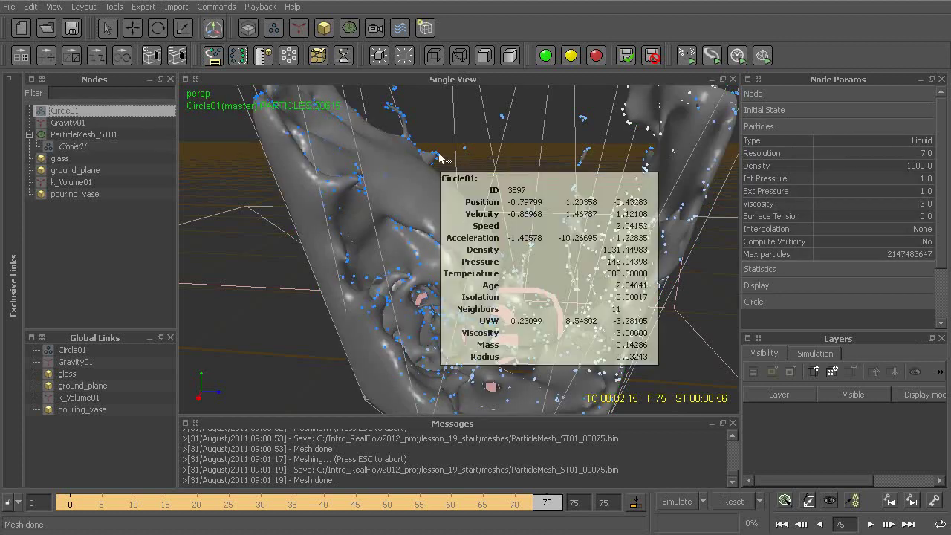
pyautogui.moveTo(440, 159)
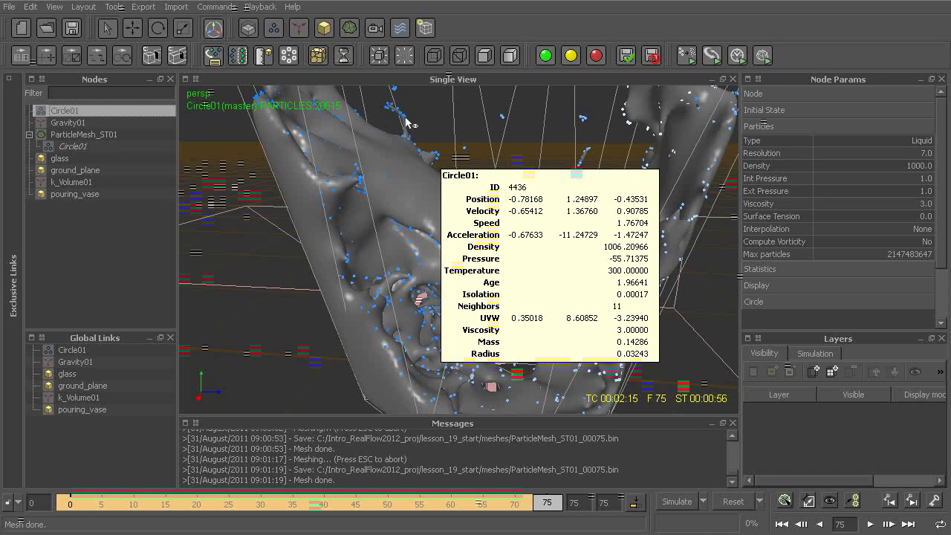
pyautogui.moveTo(405, 119)
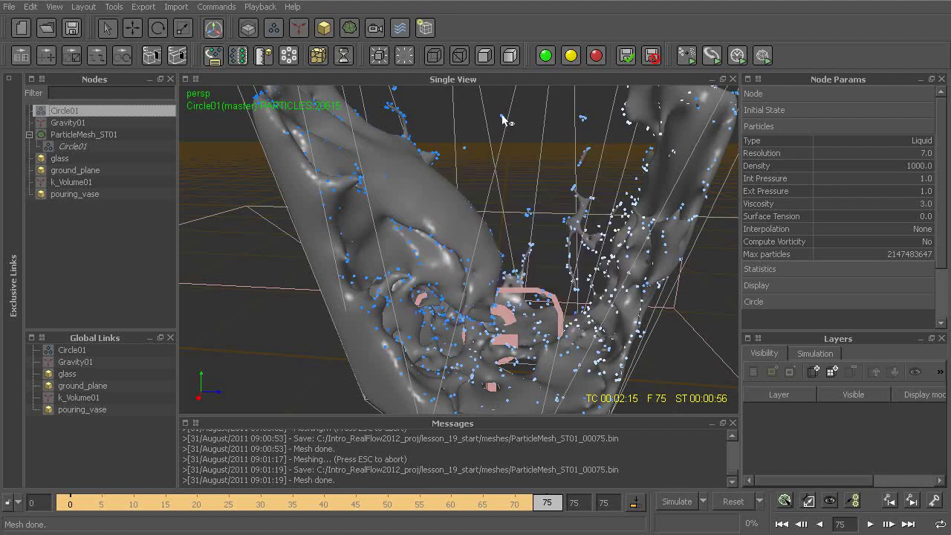
pyautogui.moveTo(502, 117)
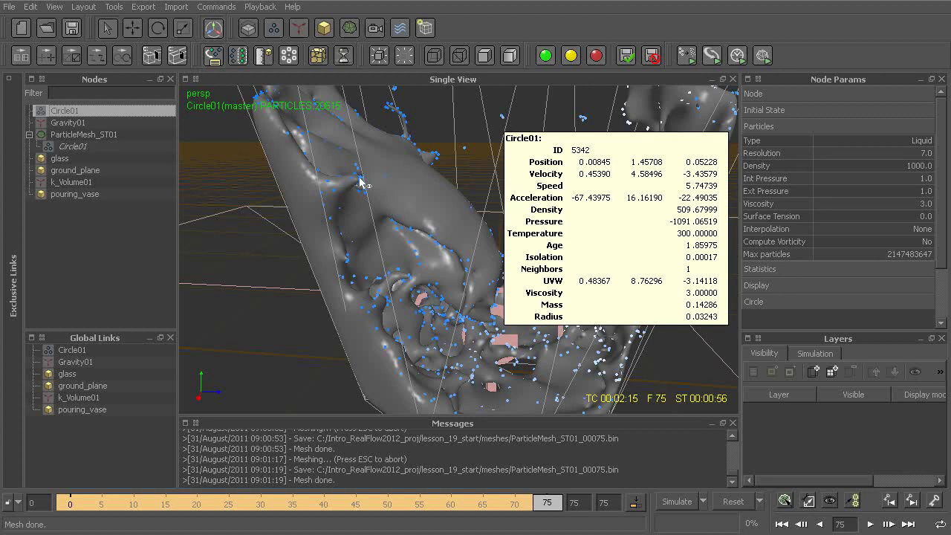
pyautogui.moveTo(361, 181)
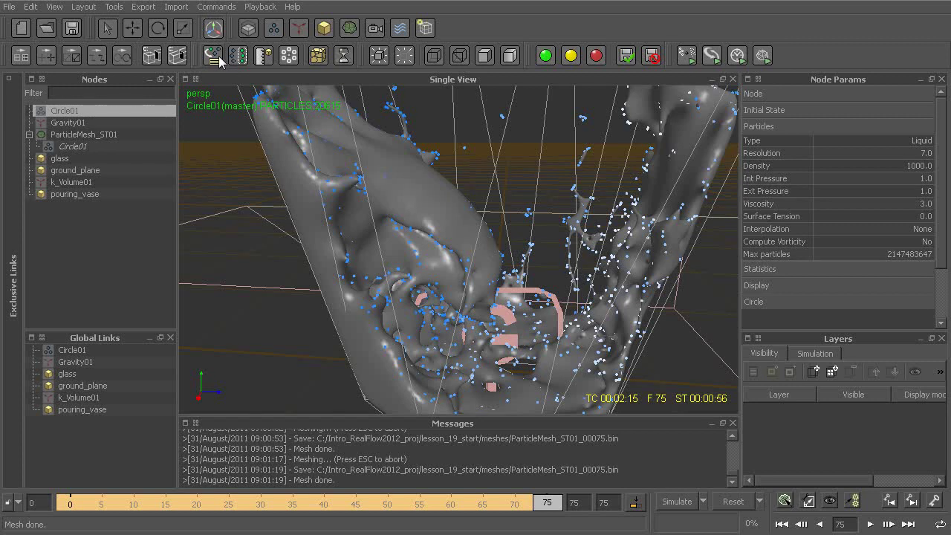
# - Enable Speed stretching for the Circle01 emitter nested under the particle mesh and set its Max speed to 5
pyautogui.click(74, 146)
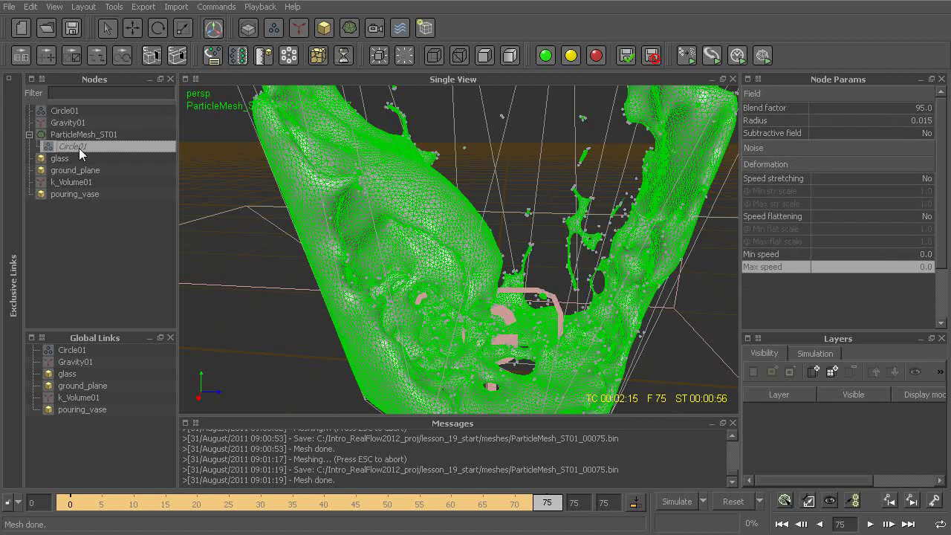
pyautogui.click(888, 180)
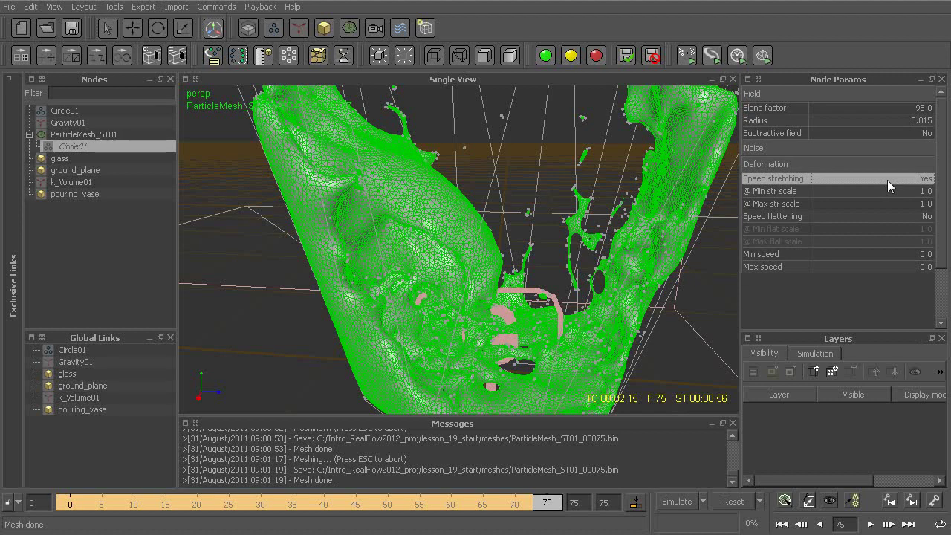
pyautogui.doubleClick(884, 253)
pyautogui.doubleClick(886, 267)
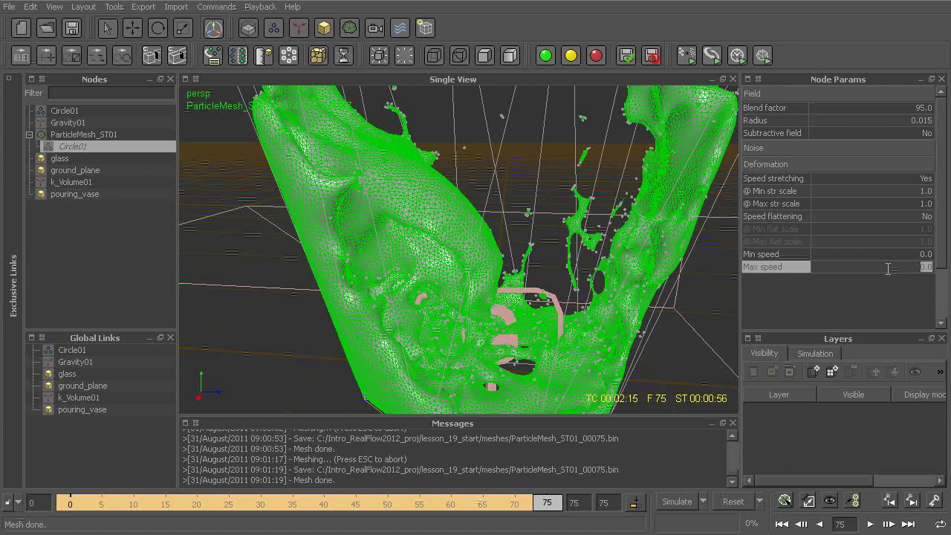
pyautogui.write('5')
pyautogui.press('Return')
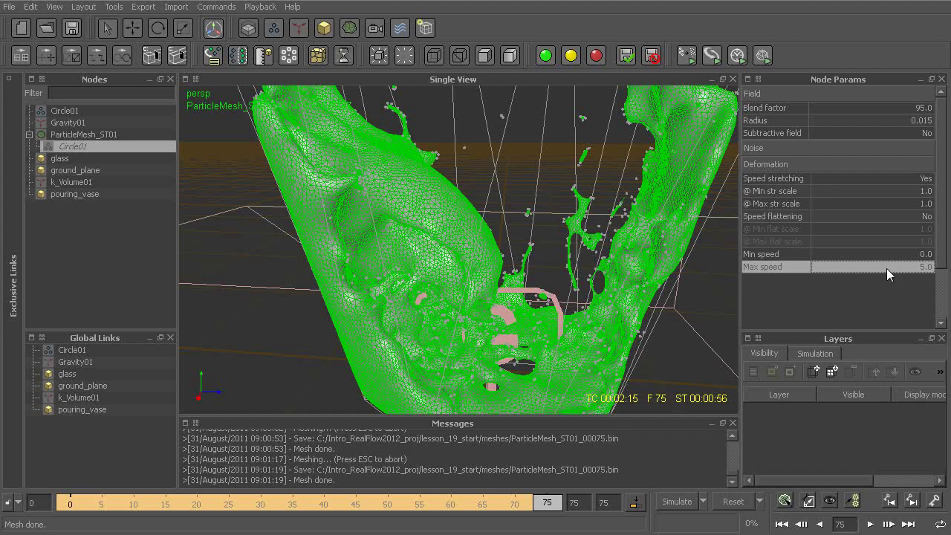